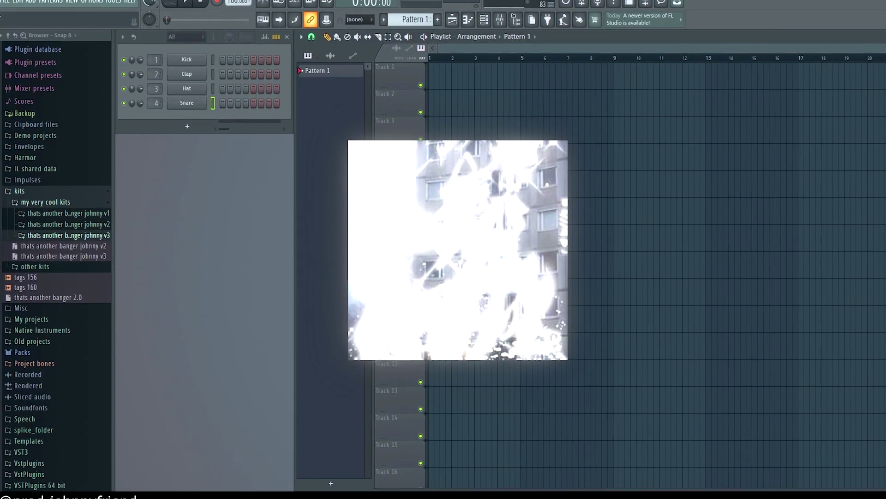
- Load the lead 1 preset from the v3 kit's serum presets into the Serum_3 channel and open its piano roll
left_click(60, 238)
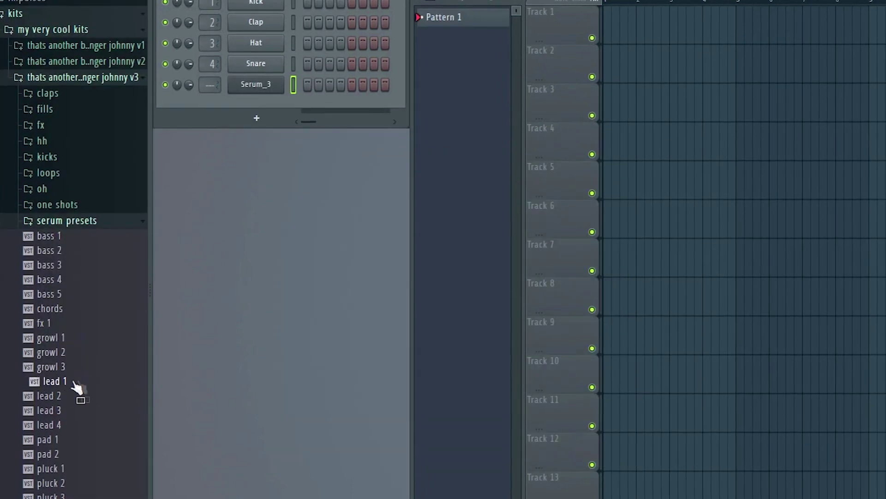
left_click_drag(74, 382, 270, 87)
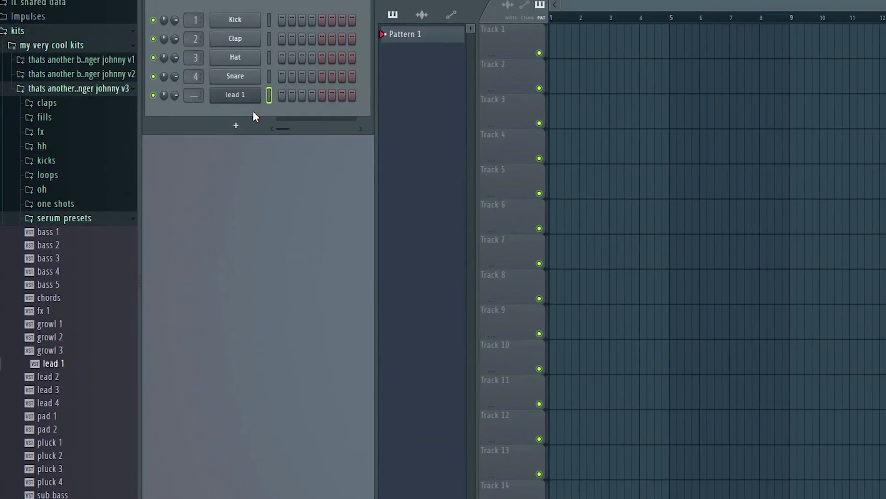
key("F7")
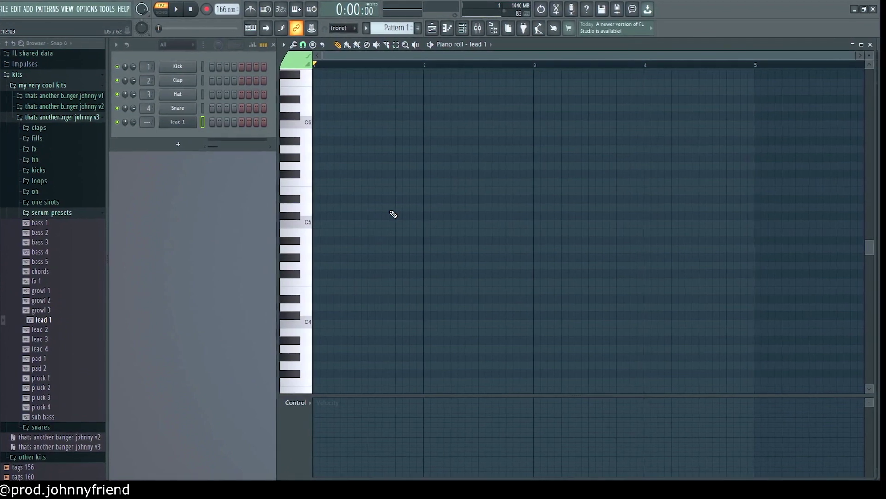
scroll(330, 227, "up", 2)
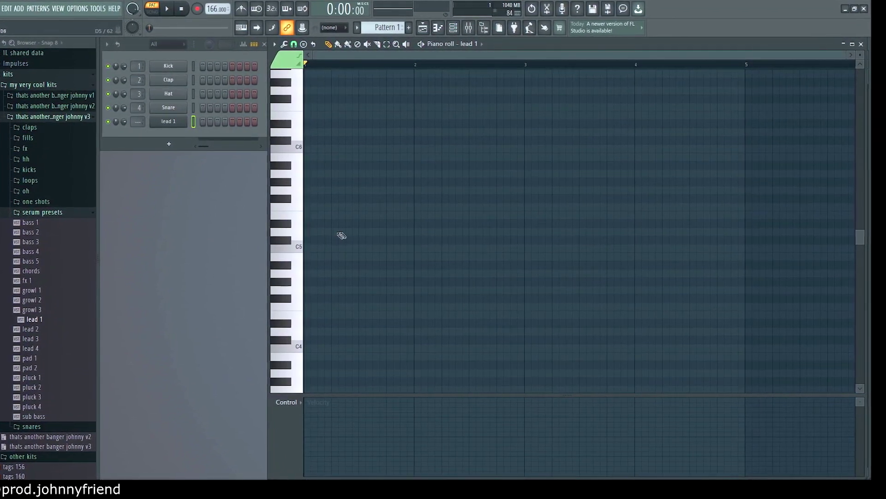
scroll(341, 235, "up", 2)
left_click(308, 247)
scroll(319, 277, "up", 4)
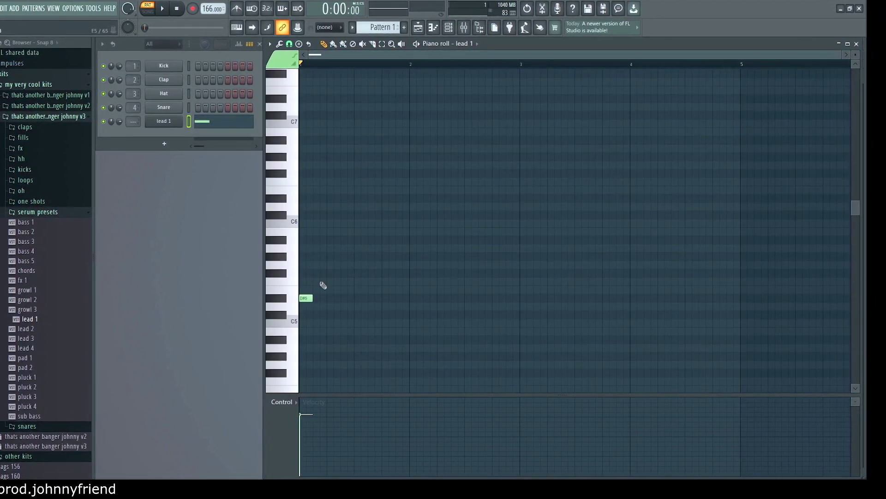
right_click(306, 297)
scroll(307, 297, "down", 5)
scroll(304, 282, "up", 2)
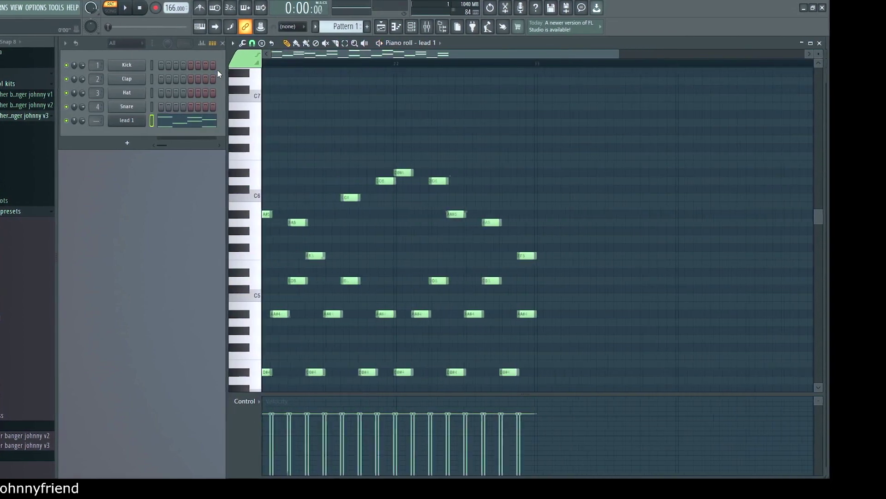
- Play back the lead 1 melody and duplicate its two bars into bars 3 and 4
key("space")
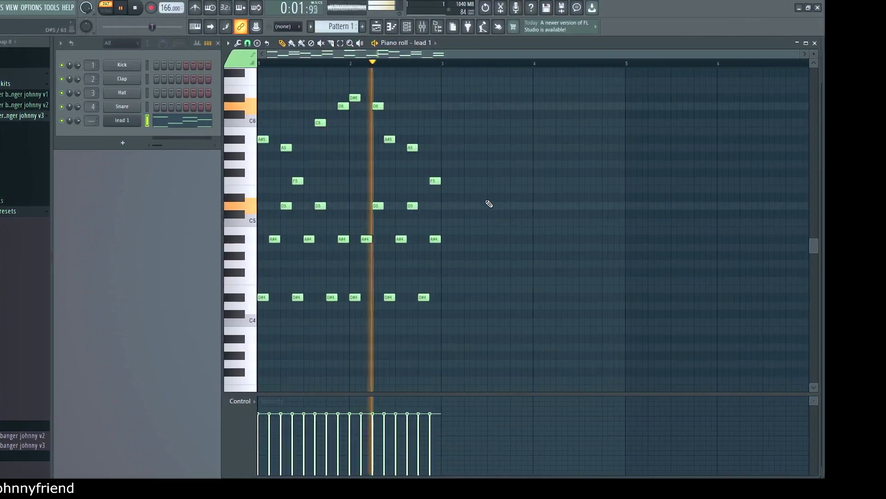
scroll(489, 204, "up", 2)
left_click_drag(260, 110, 499, 376)
mouse_move(258, 321)
left_mouse_down()
mouse_move(438, 313)
mouse_move(435, 324)
left_mouse_up()
key("space")
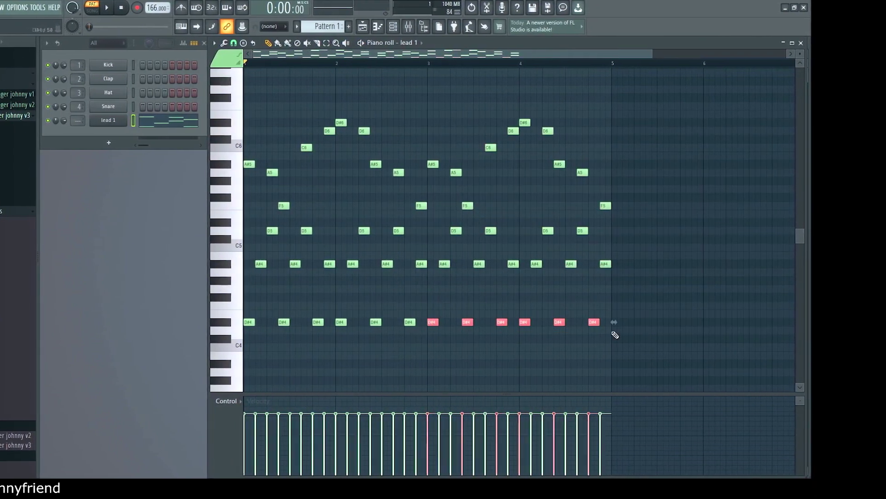
- Raise the low D#4 notes of the lead 1 melody in bars 3 and 4 to F4
scroll(467, 275, "down", 4)
key("space")
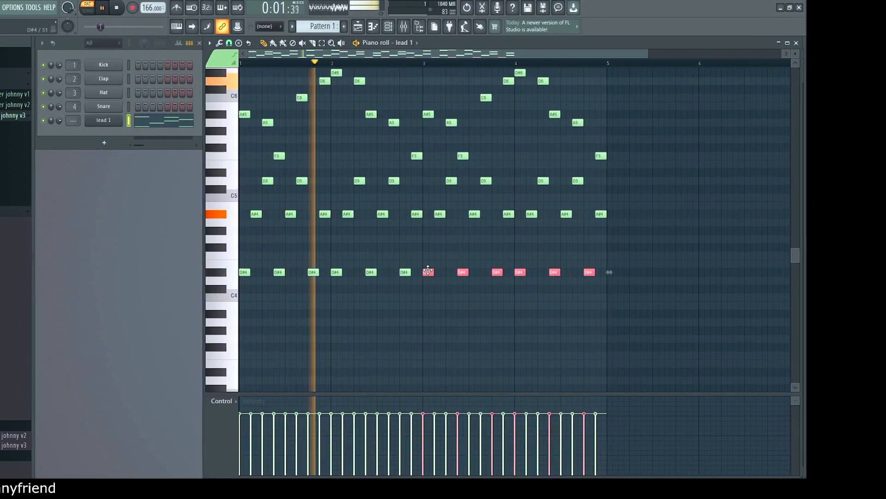
left_click(514, 334, "ctrl")
scroll(524, 336, "up", 2)
left_click(528, 329)
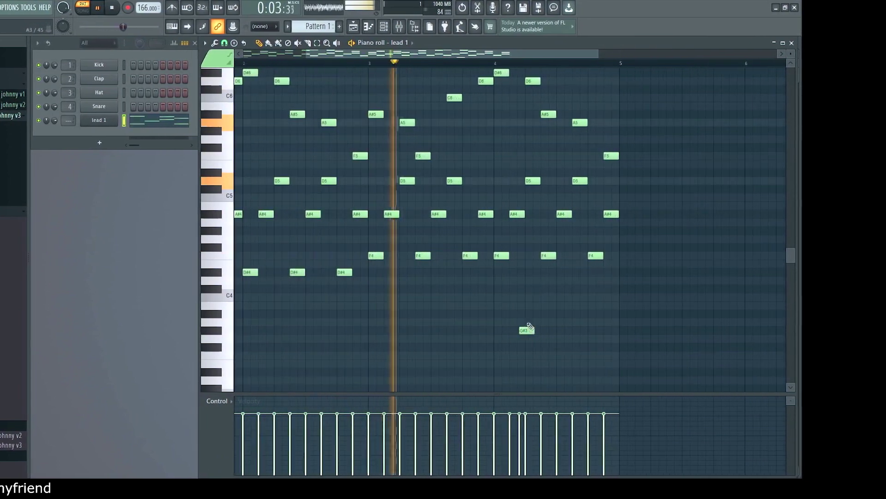
right_click(527, 329)
scroll(508, 324, "up", 4)
key("space")
key("space")
left_click(494, 336)
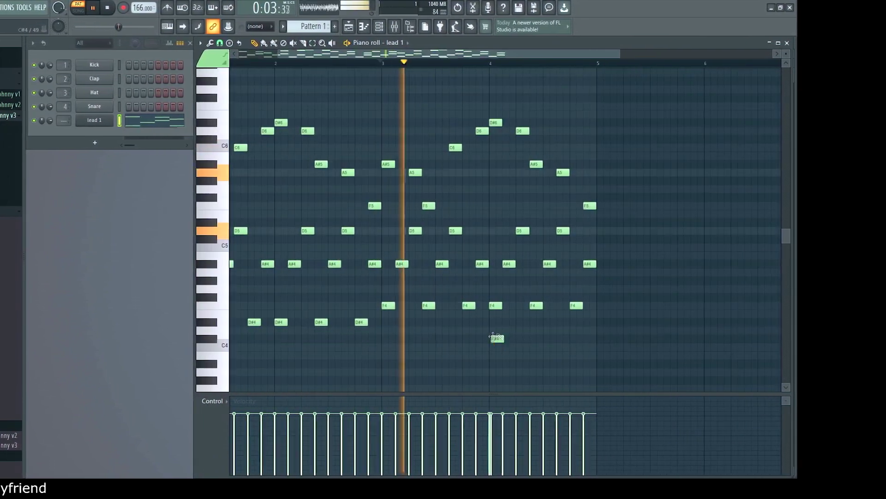
right_click(494, 336)
- Select the low F4 notes in bar 4, and lower lead 1's mixer fader while the pattern plays
scroll(492, 323, "up", 3)
key("space")
left_click_drag(491, 298, 628, 288)
key("space")
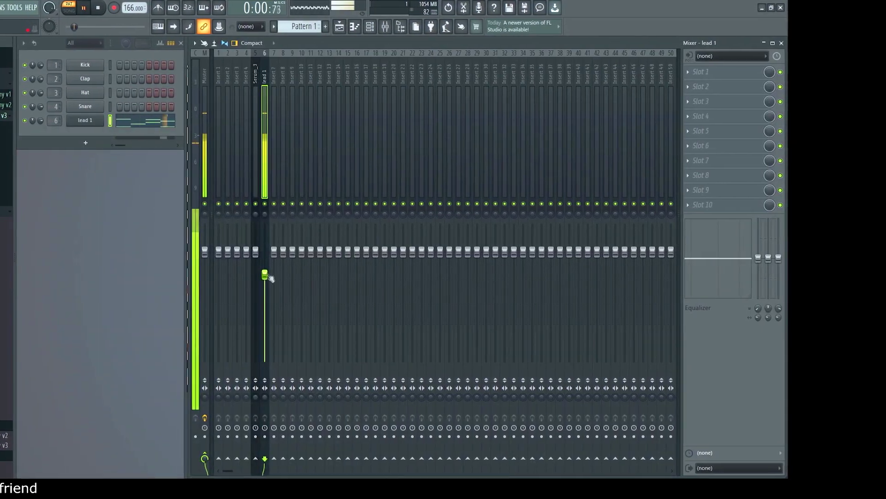
key("space")
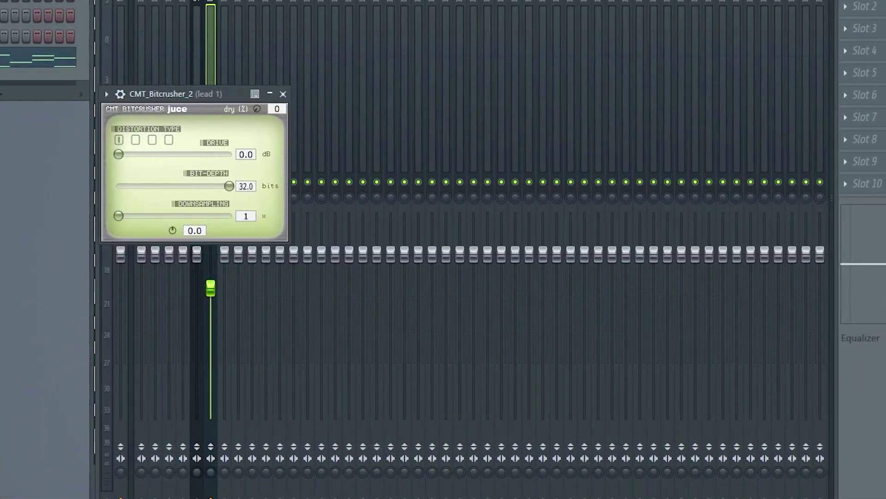
- Set the downsampling to 2x in the CMT Bitcrusher on the lead 1 mixer track
left_click_drag(185, 94, 236, 73)
left_click_drag(171, 195, 174, 195)
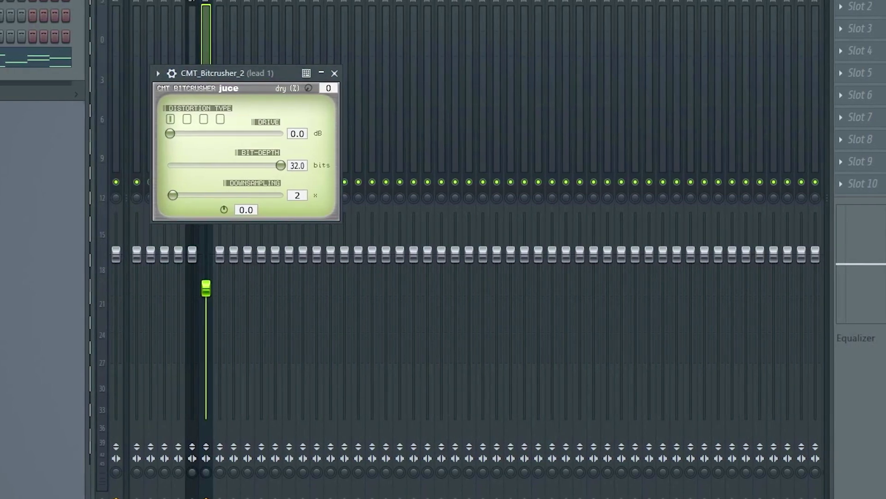
left_click_drag(219, 76, 178, 78)
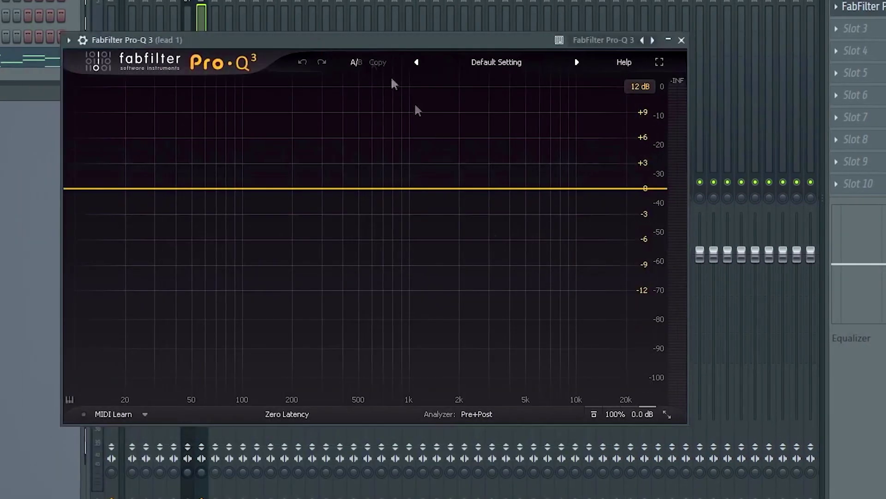
- Cut an upper-mid band in FabFilter Pro-Q 3 and lower the high-cut frequency in Fruity parametric EQ 2 on lead 1
left_click_drag(492, 189, 508, 243)
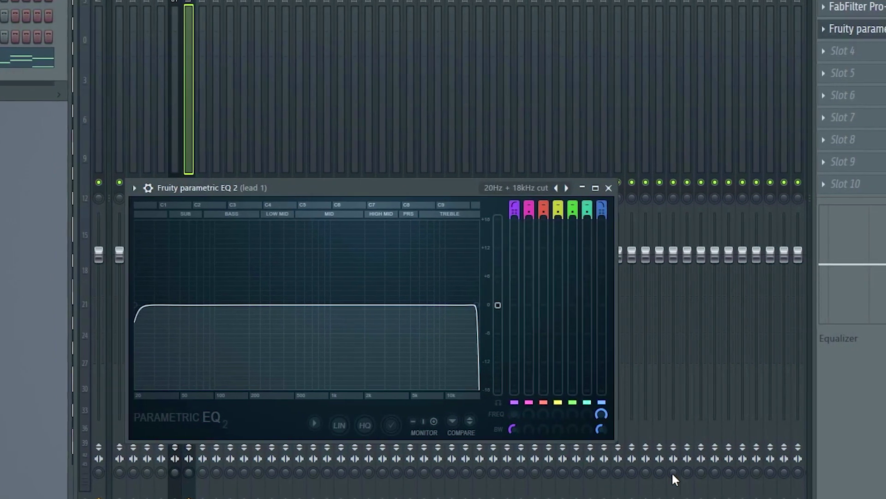
mouse_move(477, 305)
left_mouse_down()
mouse_move(458, 305)
mouse_move(468, 305)
left_mouse_up()
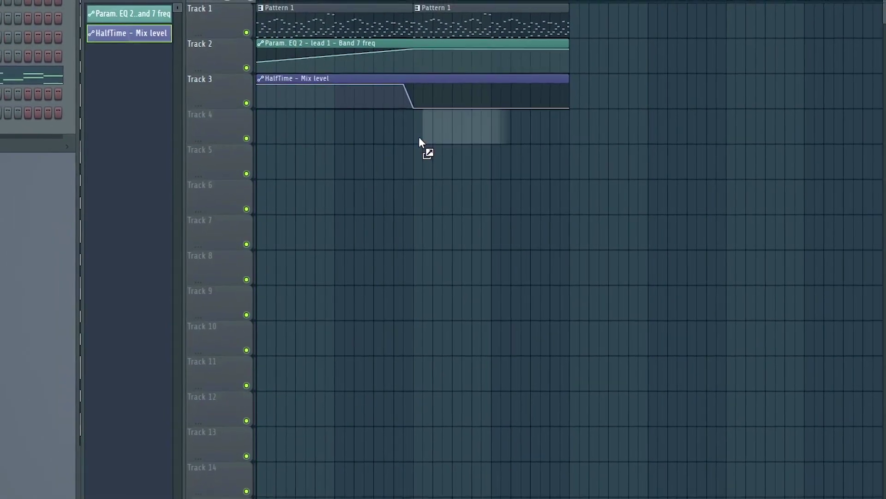
- Place the falling sample on Track 4 at bar 9 and the riser n hit sample on Track 5 starting just before bar 9
left_click_drag(419, 136, 420, 139)
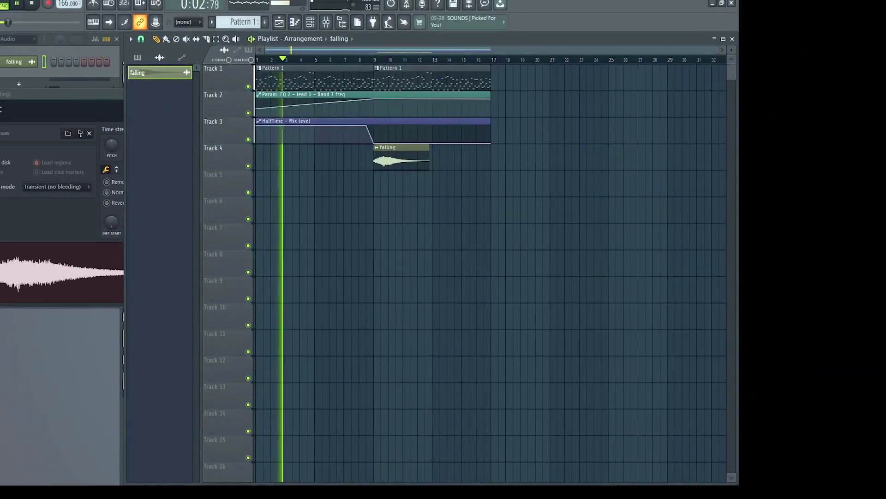
left_click_drag(0, 235, 358, 190)
scroll(376, 217, "up", 3)
left_click(378, 186)
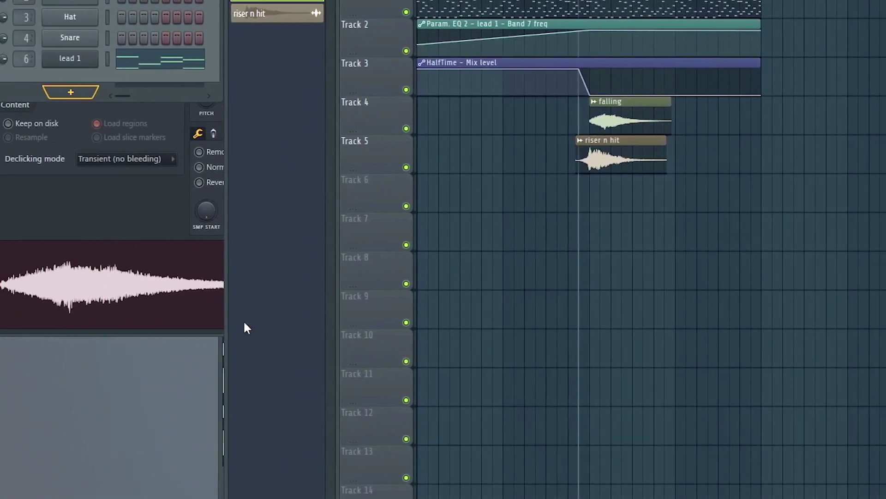
left_click(334, 183)
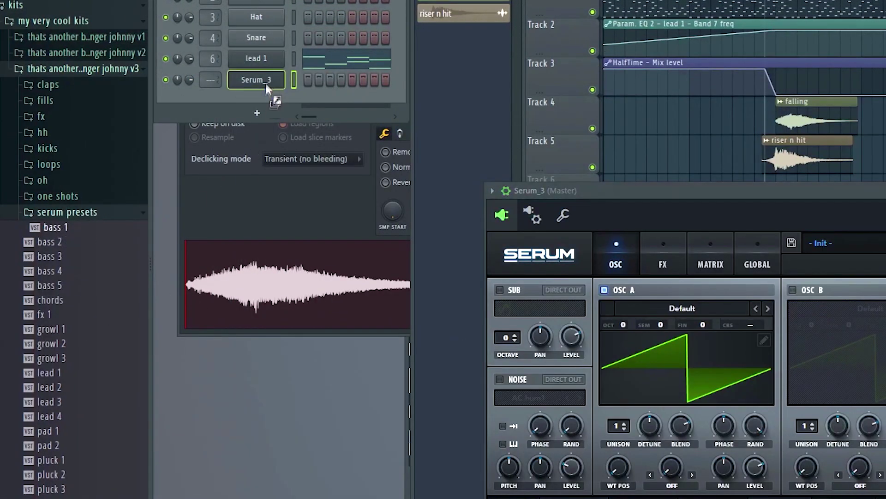
- Audition the bass 1 to bass 5 presets in the new Serum channel
left_click_drag(265, 83, 266, 84)
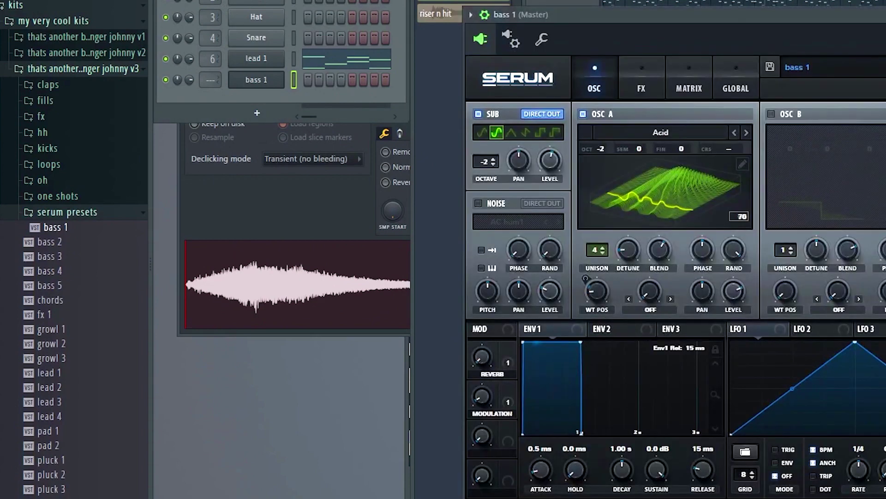
left_click_drag(262, 87, 262, 87)
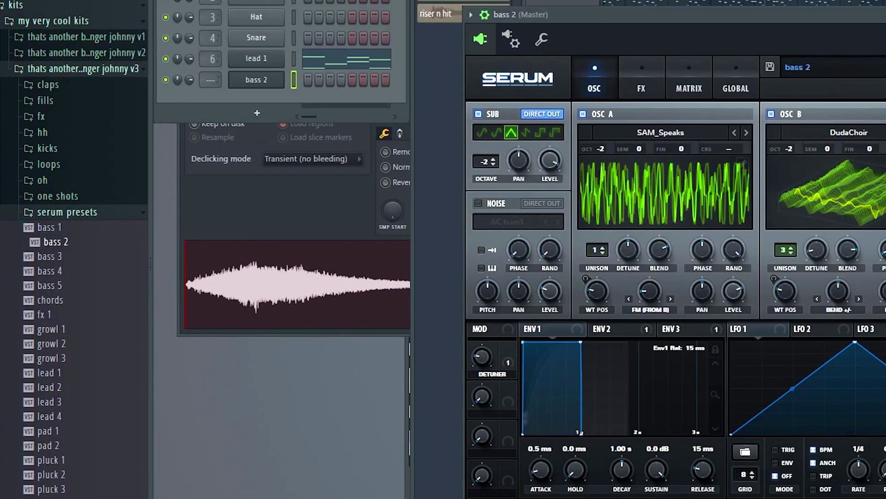
left_click_drag(256, 79, 257, 80)
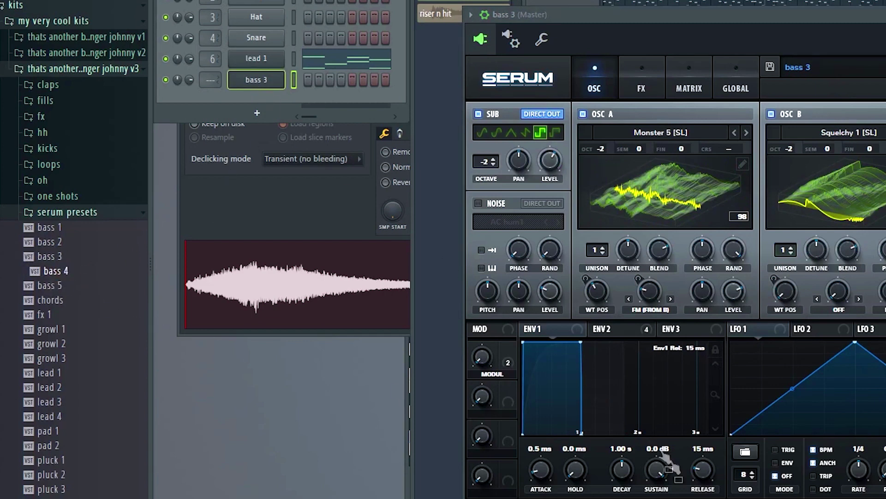
left_click_drag(256, 80, 257, 79)
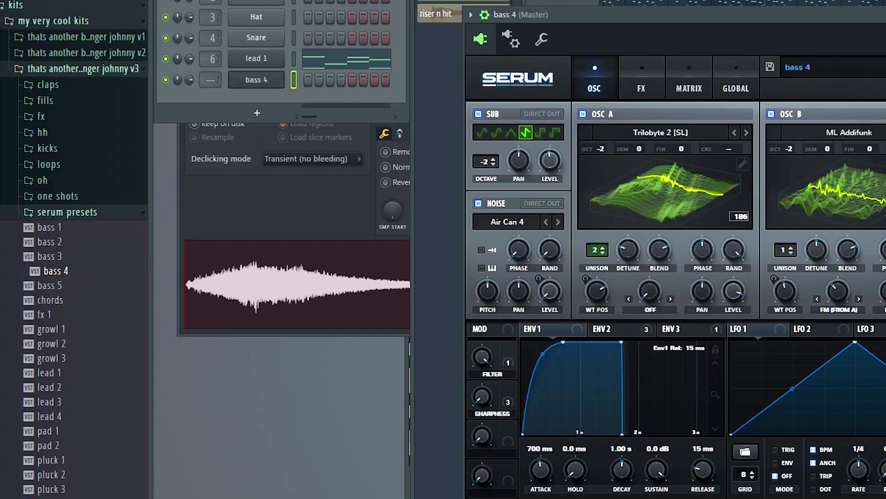
left_click_drag(264, 86, 264, 85)
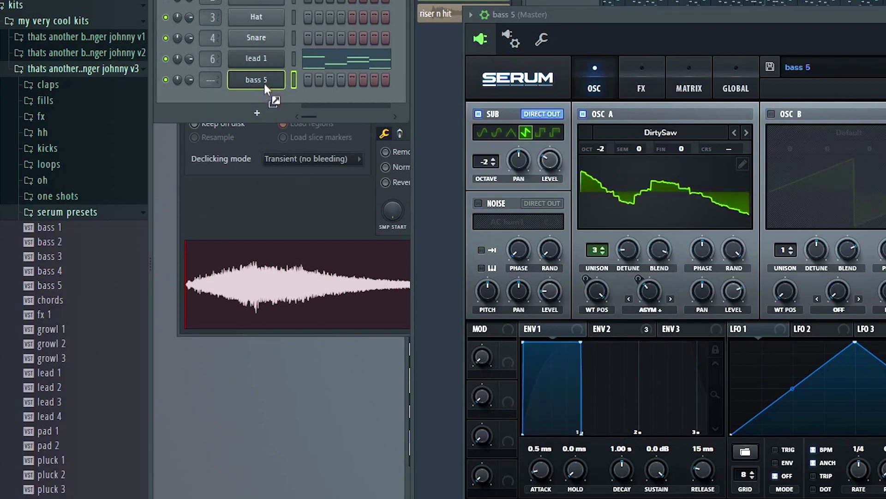
- Load the sub bass preset into the new Serum channel and place Pattern 2 on Track 6 at bar 9, opening it for editing
left_click_drag(265, 84, 264, 85)
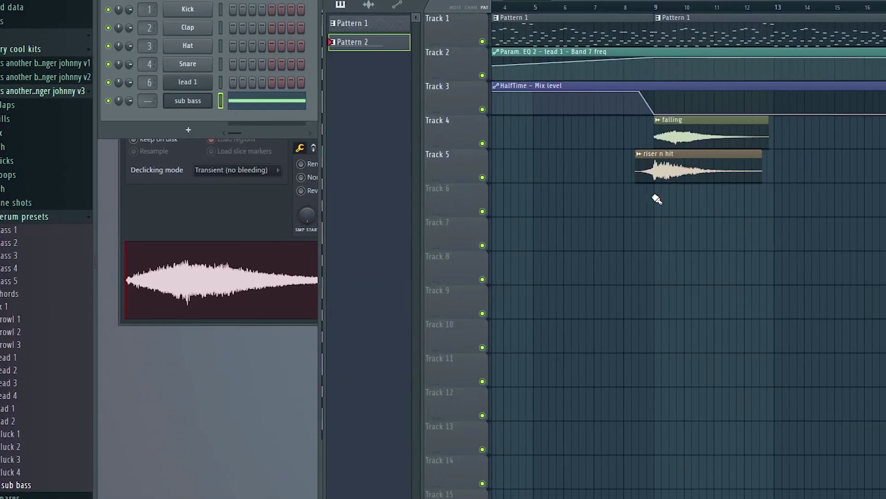
left_click(572, 205)
scroll(611, 319, "down", 3)
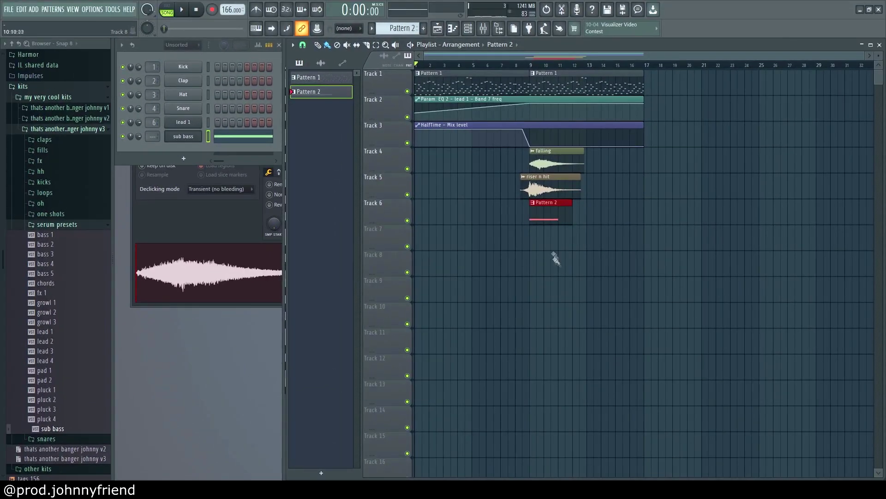
scroll(562, 303, "up", 4)
double_click(521, 215)
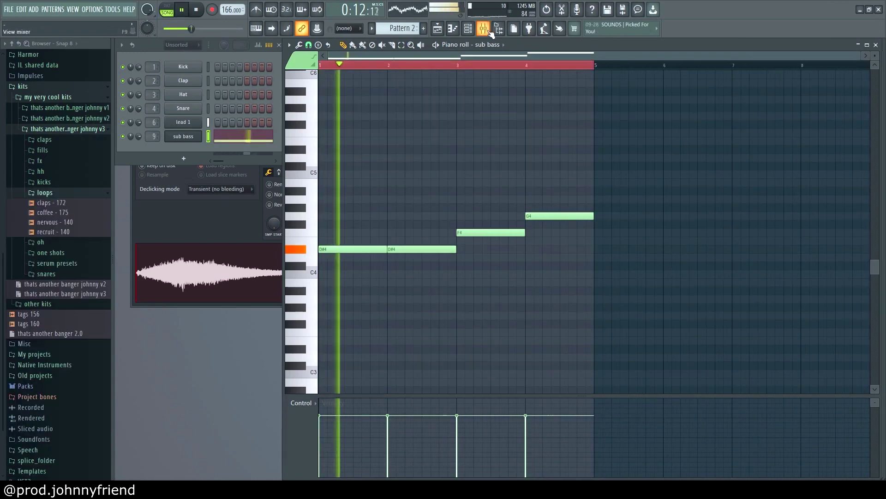
- Load the pad 1 preset from the v3 kit's serum presets into the Serum_3 channel on mixer track 10
key("F9")
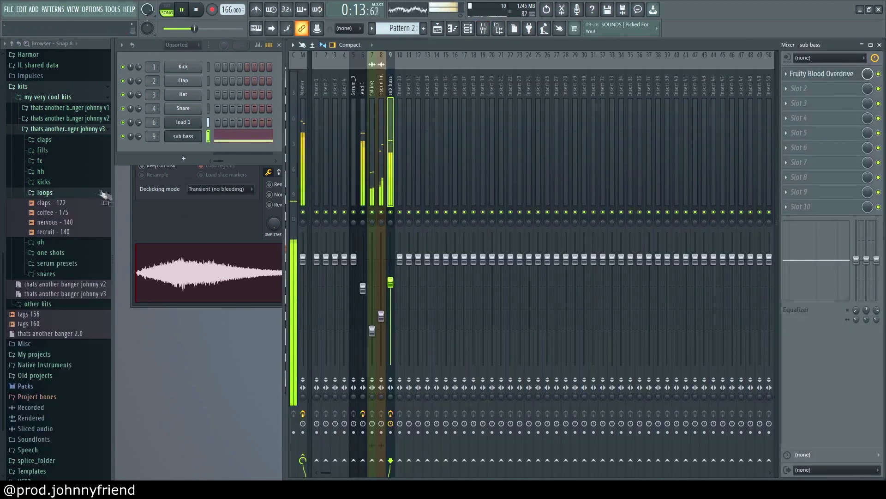
left_click(69, 195)
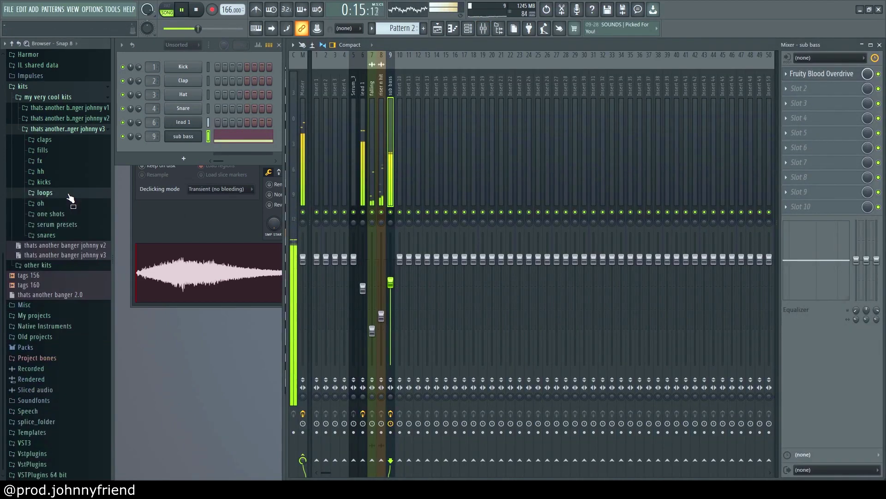
left_click(74, 226)
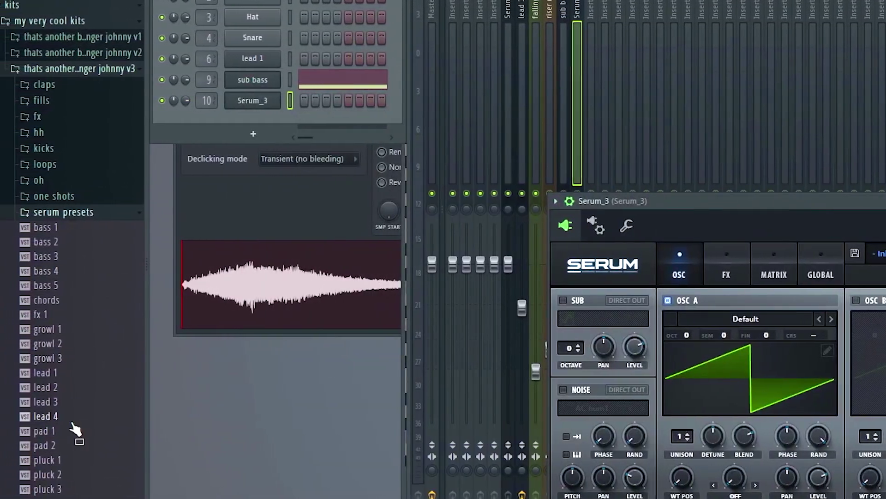
left_click_drag(55, 432, 255, 102)
left_click_drag(664, 202, 612, 0)
left_click(778, 489)
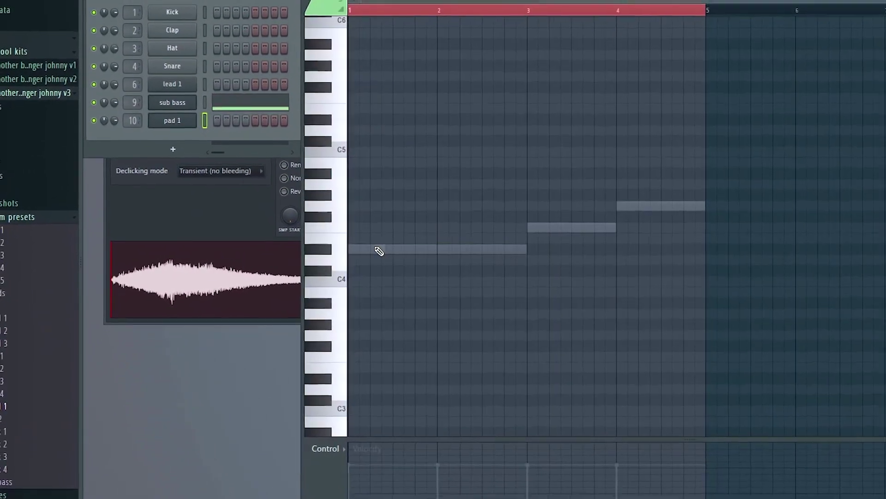
- Copy the sub bass notes into pad 1 and stack a second voice a fifth above them, starting on A#4
right_click(379, 251)
left_click_drag(372, 157, 863, 370)
key("ctrl+c")
left_click(172, 121)
key("ctrl+v")
left_click_drag(358, 249, 356, 186)
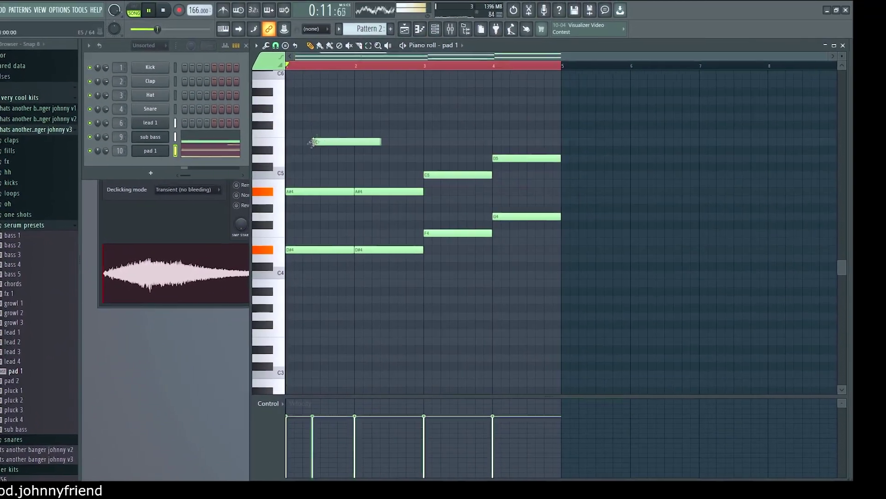
- Put the pad 1 chords in their own Pattern 3 and place four copies on Track 7 from bar 9
left_click(409, 17)
left_click(438, 30)
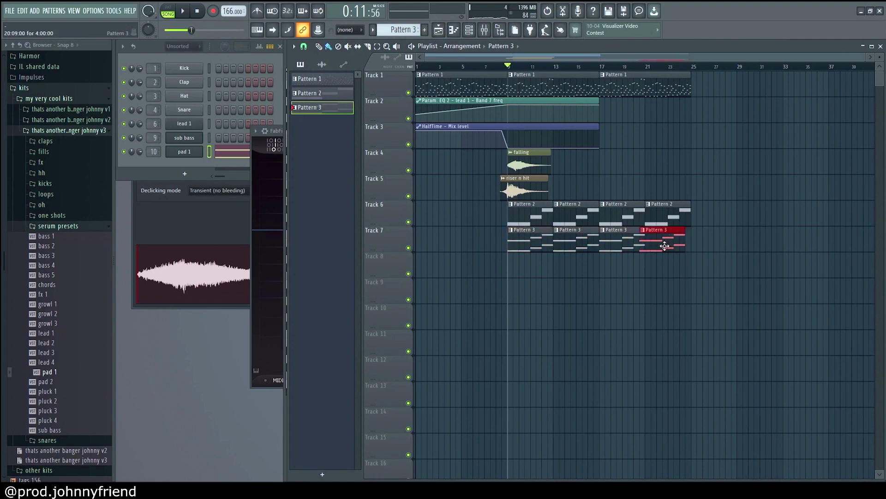
- Raise the pad 1 chords an octave and add a top voice of F6, D6, A6 and A#6, one note per bar
double_click(664, 245)
right_click(569, 292)
scroll(433, 291, "up", 5)
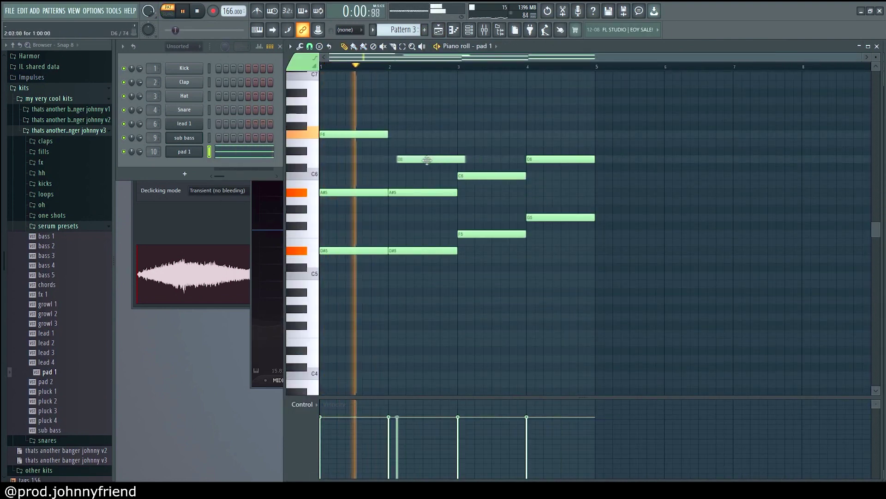
scroll(418, 159, "up", 2)
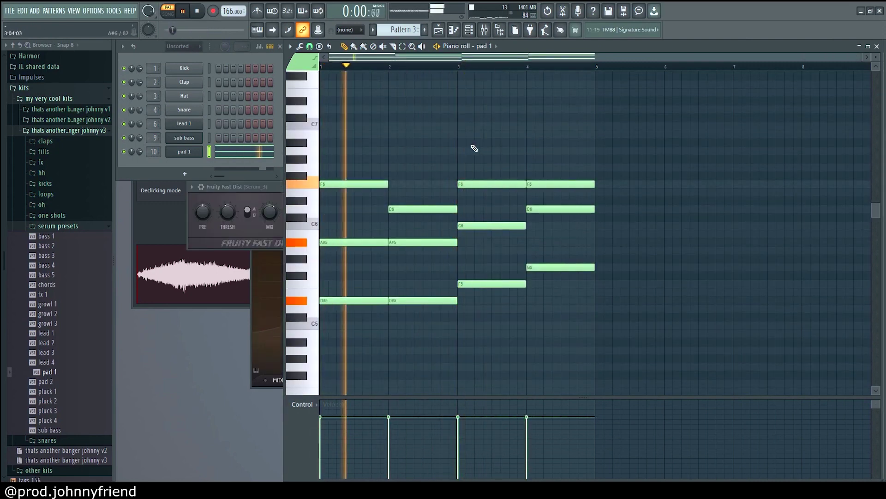
left_click_drag(481, 184, 482, 149)
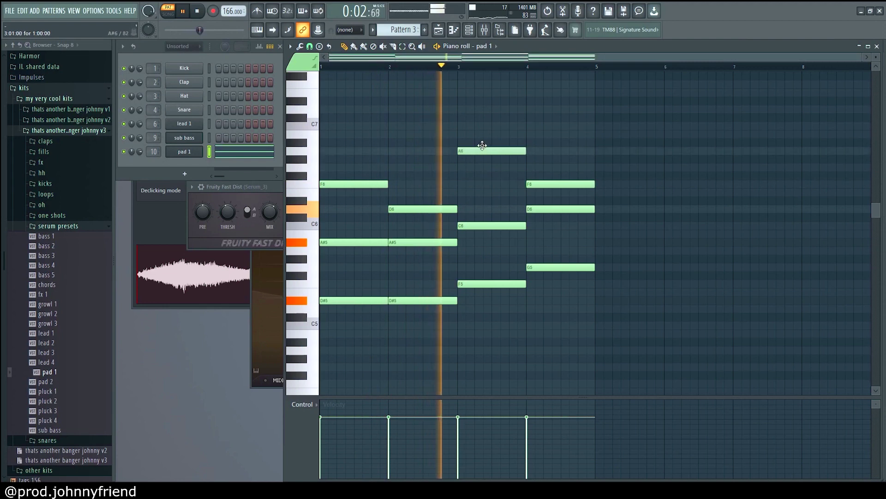
scroll(482, 148, "up", 1)
scroll(558, 171, "down", 1)
right_click(551, 184)
left_click(530, 144)
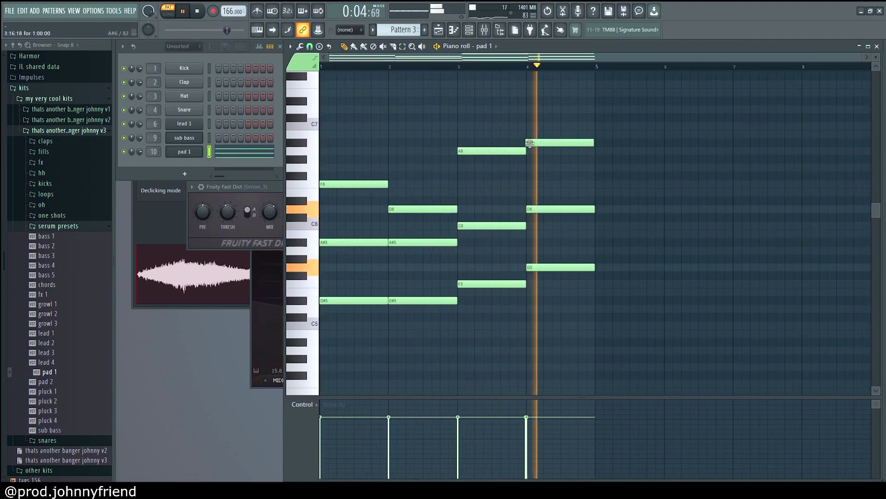
- Add Fruity Chorus to the pad 1 mixer track and lower the pad 1 and lead 1 faders
left_click(485, 30)
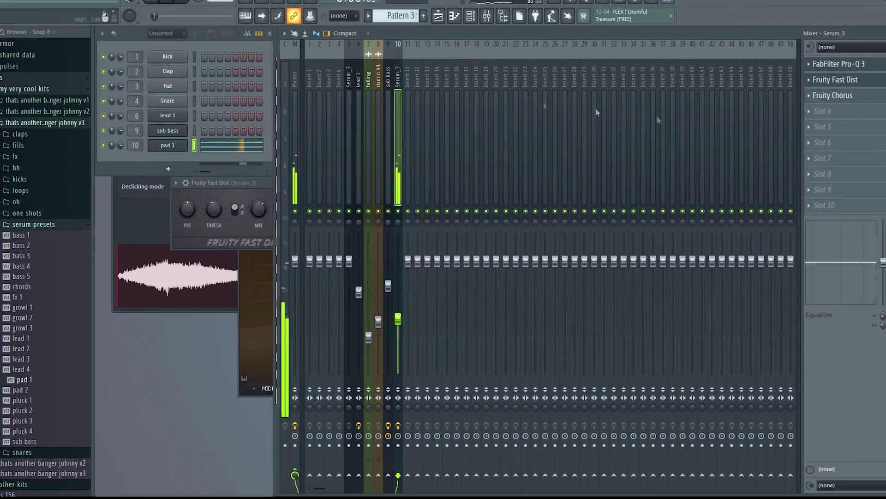
left_click(438, 16)
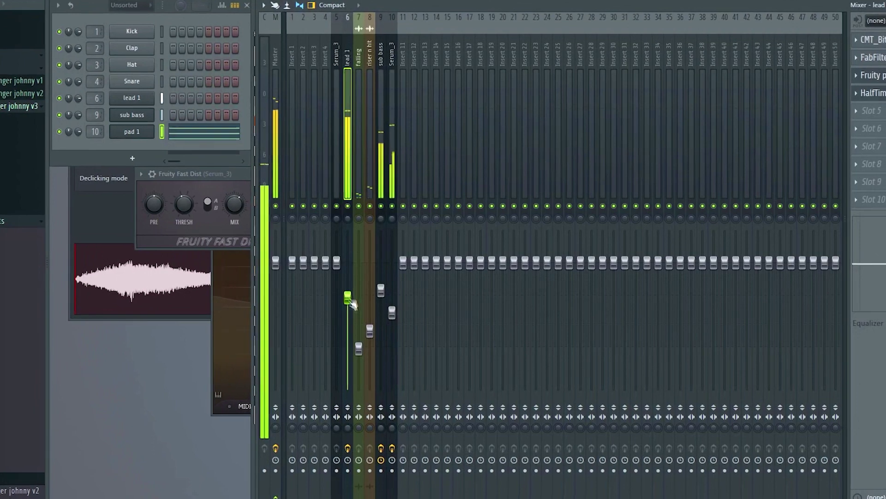
left_click_drag(349, 299, 348, 306)
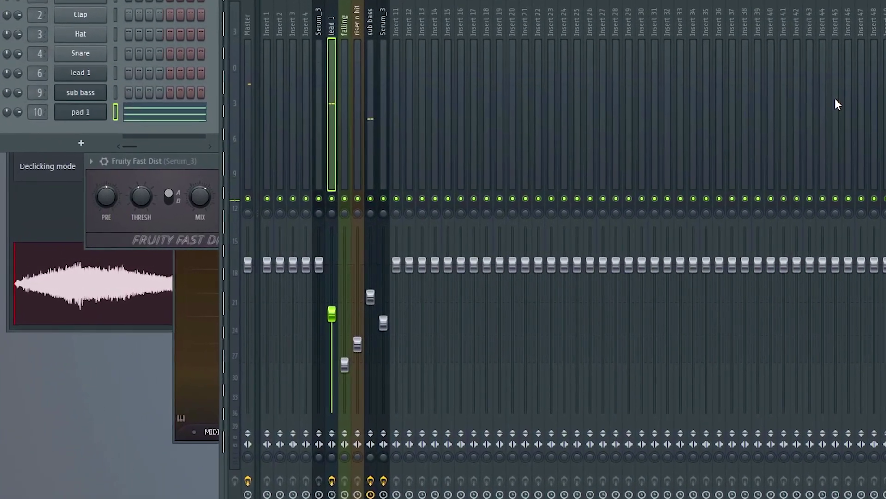
- Add Fruity Stereo Enhancer to lead 1 and automate its panning on Track 8 as a two-bar rise and fall
left_click(842, 59)
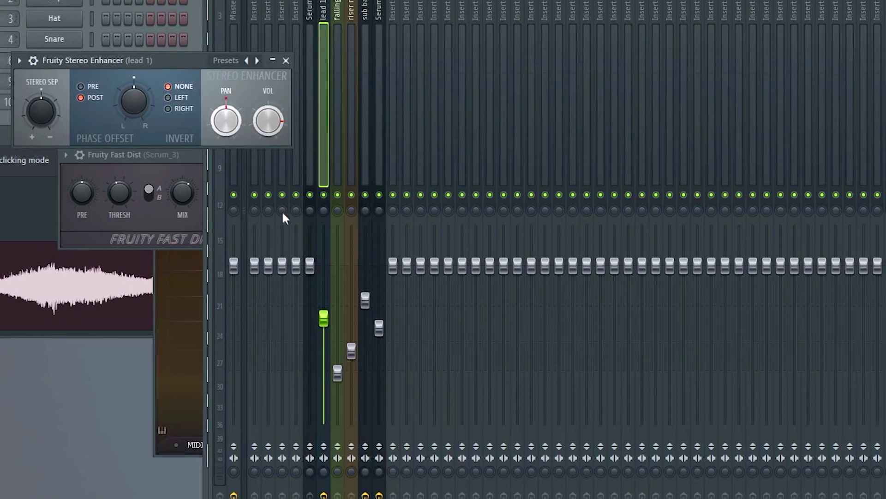
key("F5")
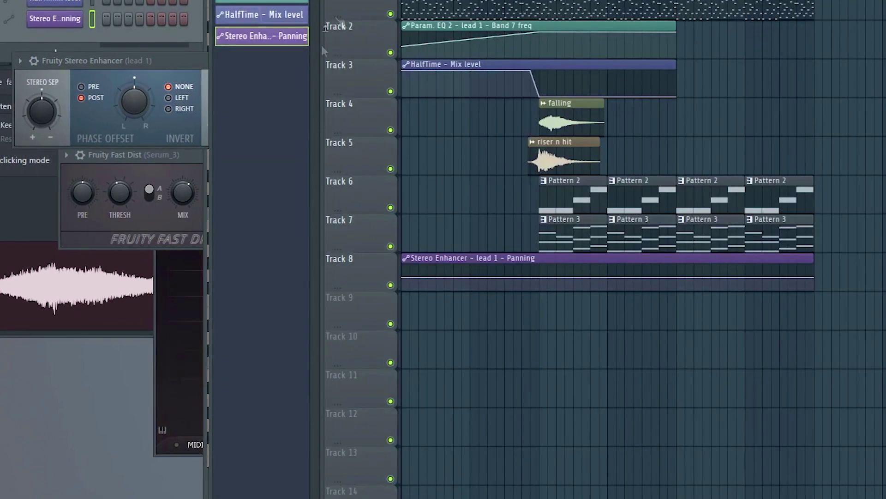
scroll(379, 285, "up", 3)
left_click_drag(403, 278, 386, 301)
scroll(384, 302, "up", 4)
right_click(512, 288)
mouse_move(511, 289)
left_mouse_down()
mouse_move(515, 253)
mouse_move(517, 300)
left_mouse_up()
scroll(529, 268, "down", 2)
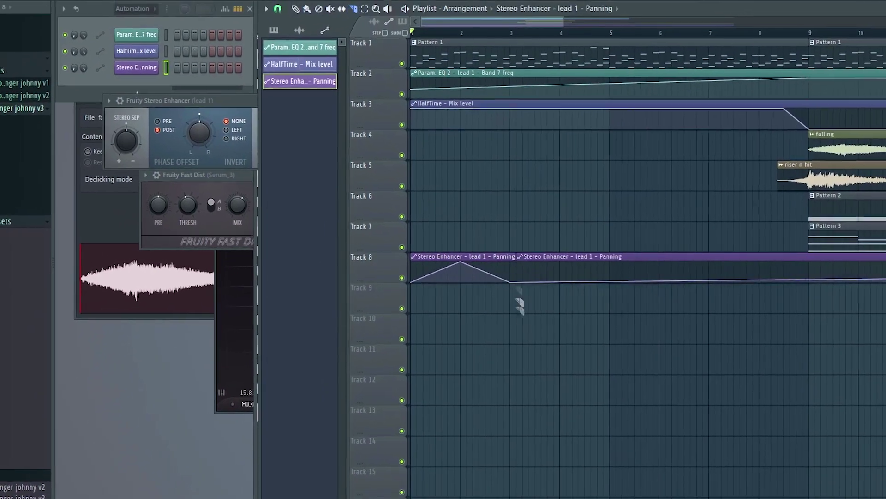
- Place the nervous - 140 loop from the v3 kit on Track 11 at bar 17
left_click(58, 224)
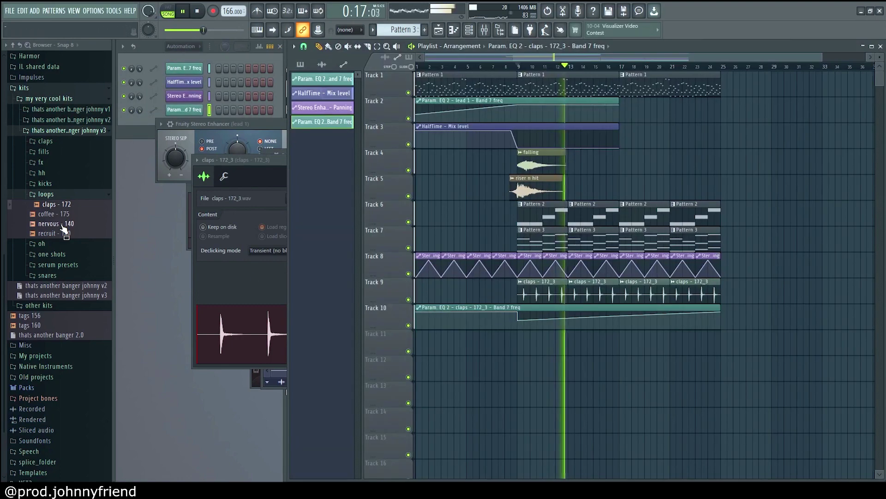
left_click_drag(67, 231, 697, 325)
scroll(659, 71, "down", 2)
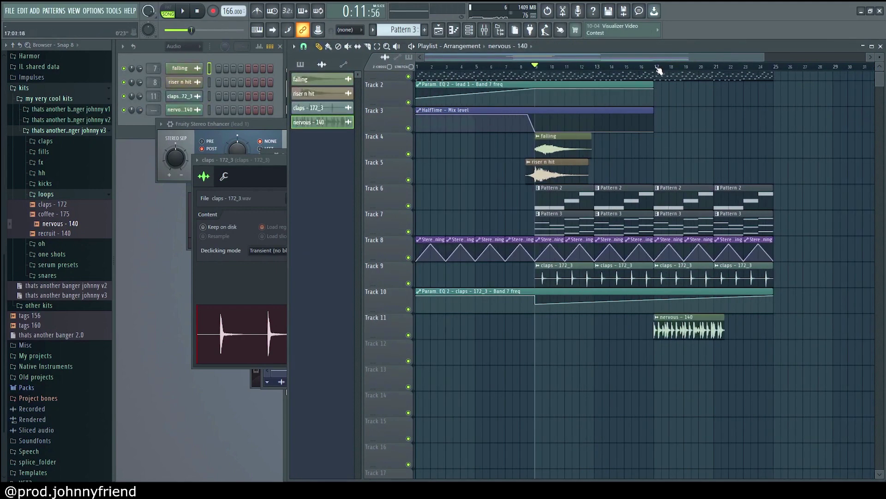
left_click(658, 68)
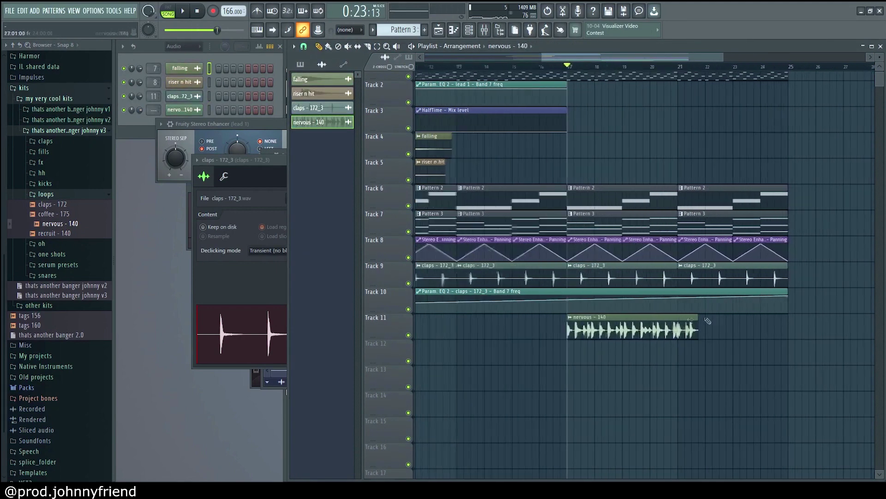
- Time-stretch the nervous - 140 loop to four bars and repeat it at bar 21
double_click(652, 326)
left_click_drag(302, 142, 303, 121)
key("space")
left_click(685, 326)
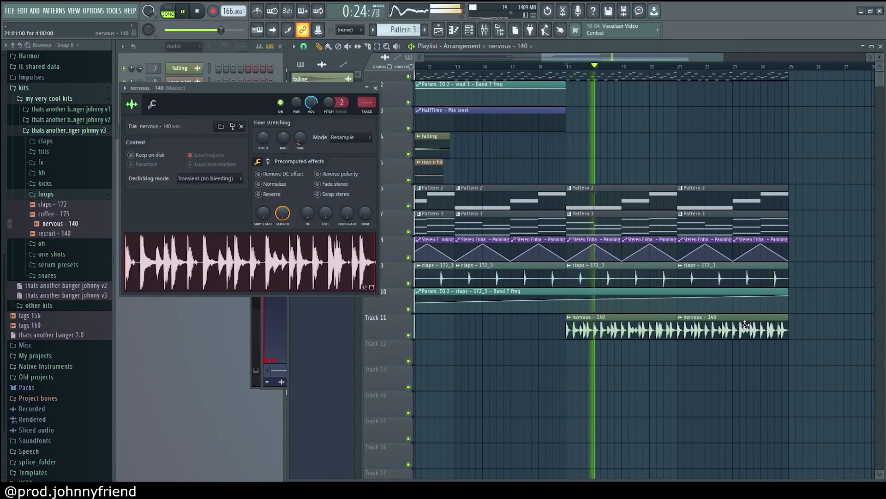
- Route nervous - 140 to mixer track 12, add Fruity Parametric EQ 2 to it and lower its fader
key("F9")
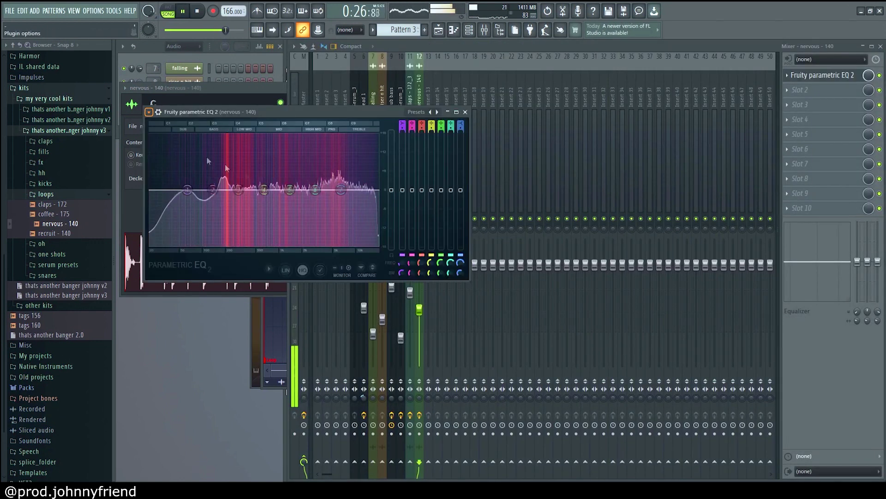
left_click(464, 111)
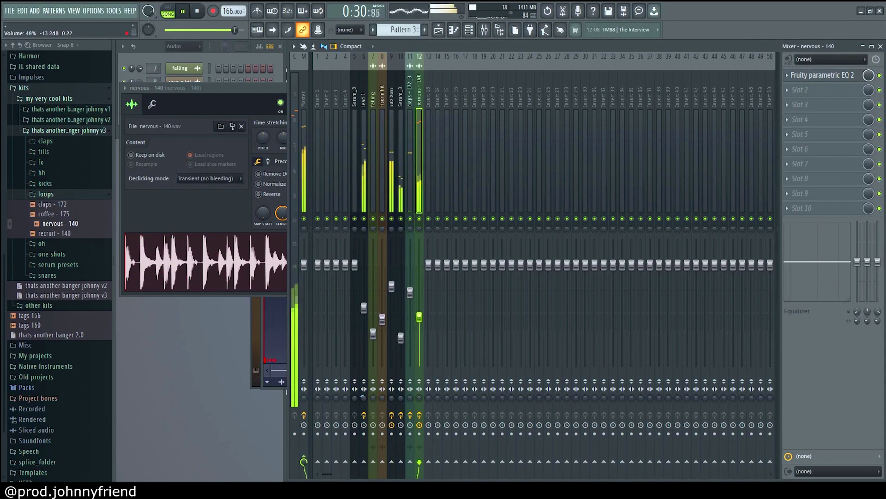
key("F5")
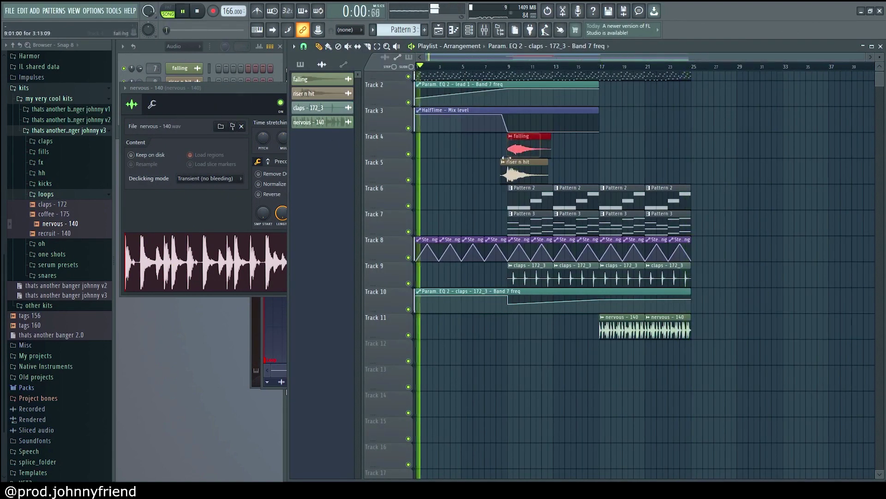
- Copy the falling and riser n hit clips on Tracks 4 and 5 eight bars on, to the section starting at bar 17
left_click_drag(506, 158, 609, 161)
left_click(745, 167)
key("ctrl+z")
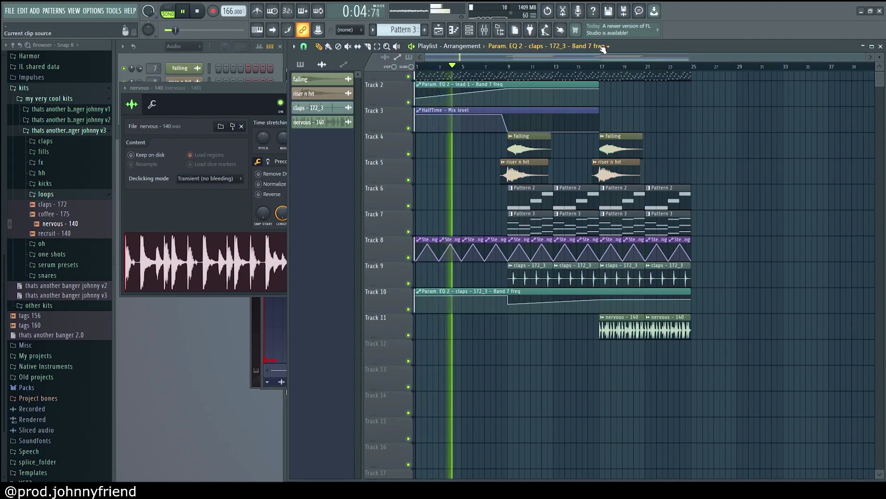
- Load the pop hi-hat from the v3 kit's hh folder into a new channel
left_click(46, 194)
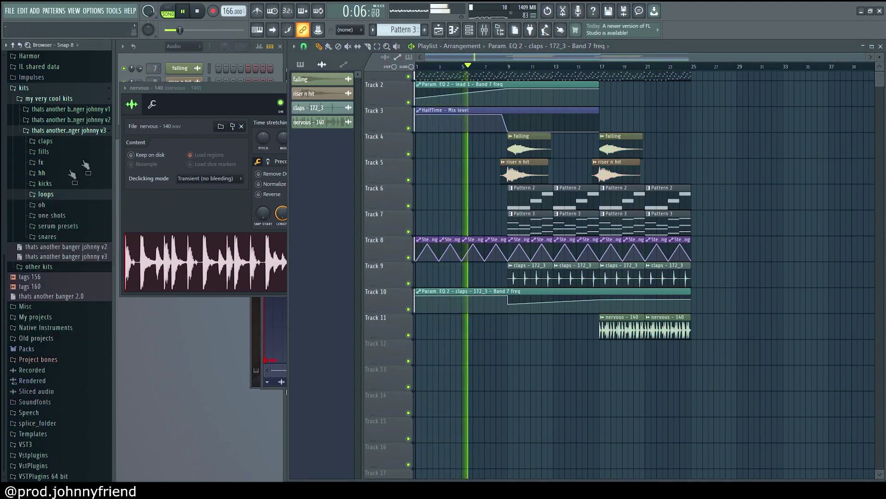
left_click(185, 46)
left_click(177, 88)
key("space")
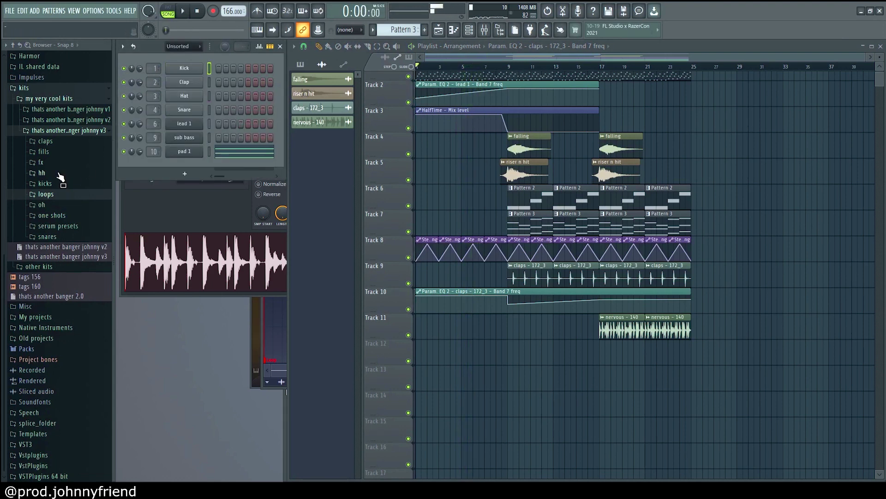
left_click(59, 174)
left_click(48, 193)
left_click_drag(188, 164, 189, 165)
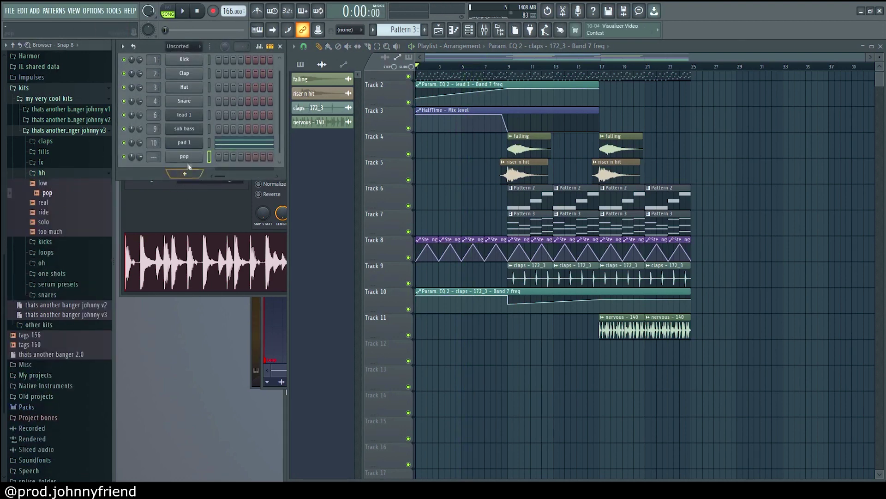
- Fill four bars of the pop hi-hat with eighth-note C5 hits and move them into a new Pattern 4
left_click(196, 158)
key("F7")
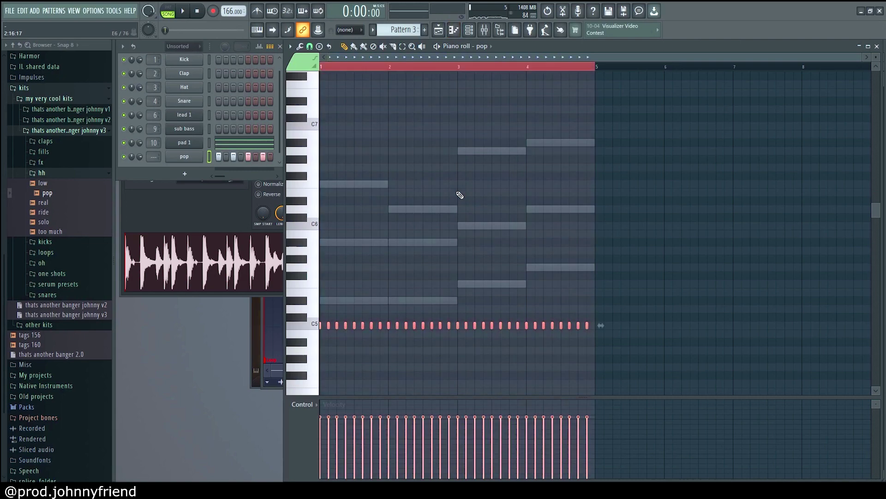
left_click(426, 31)
key("ctrl+v")
- Place four copies of Pattern 4 on Track 12 from bar 9 to the end of bar 24
left_click(438, 32)
scroll(515, 354, "up", 2)
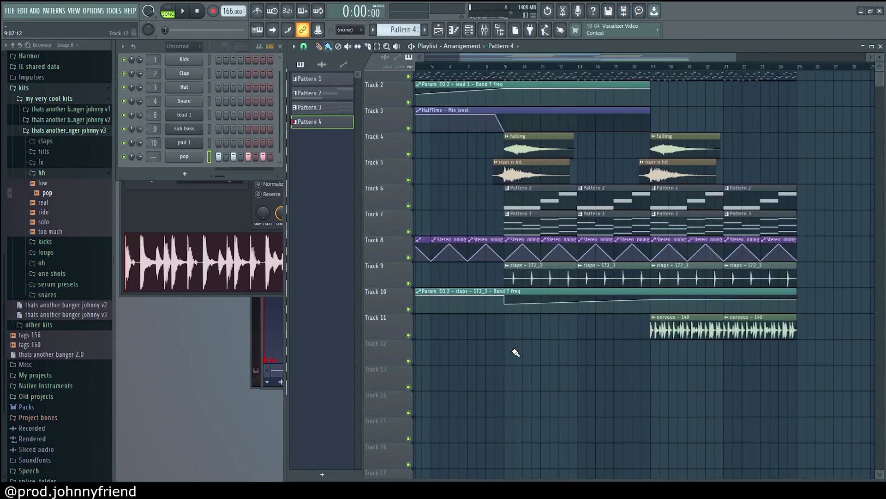
left_click_drag(514, 354, 694, 365)
scroll(620, 208, "down", 2)
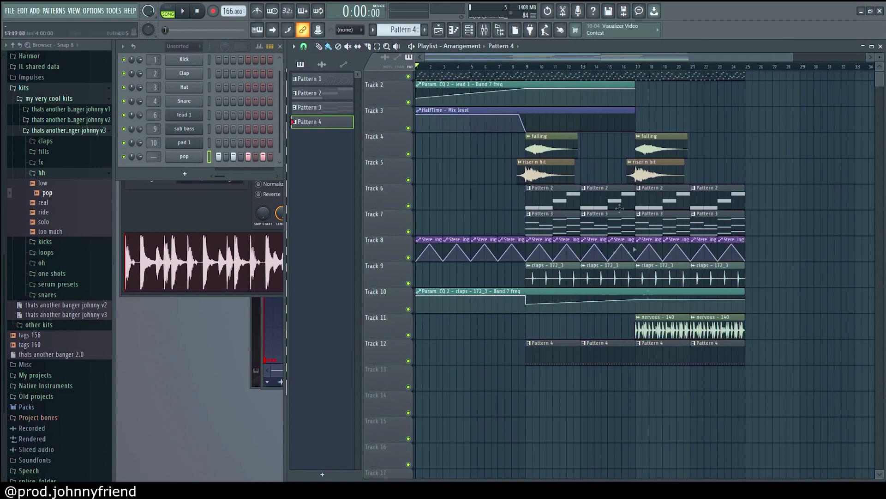
- Route the pop hi-hat to mixer track 13 and turn off its loop points while playing from bar 9
left_click(535, 74)
key("space")
left_click(184, 156)
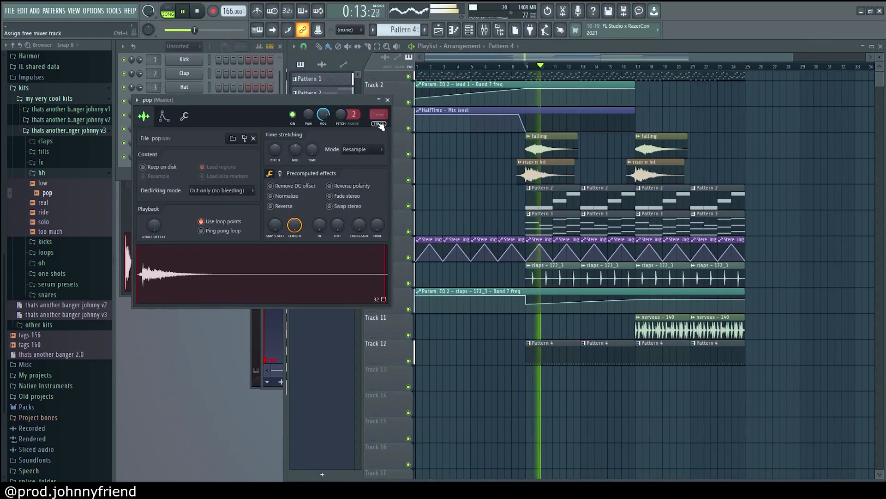
key("ctrl+l")
key("space")
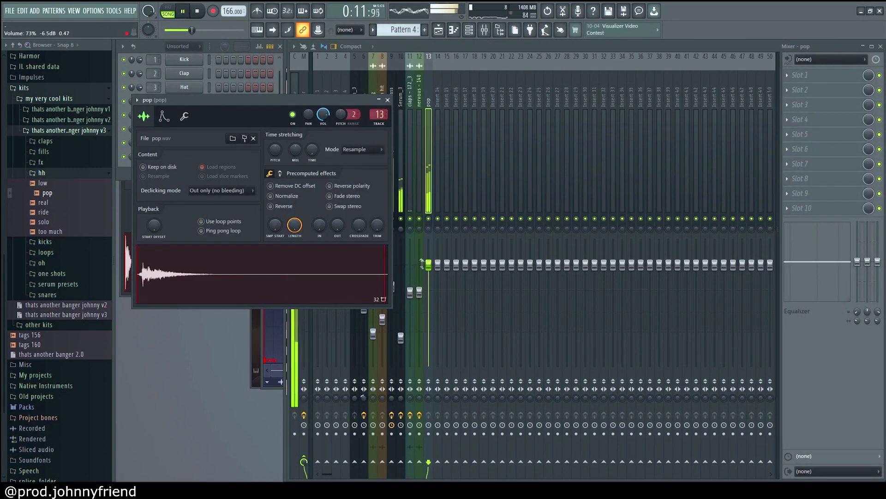
- Lower the pop hi-hat's mixer fader and add Fruity Flangus to its effect slot 10
left_click_drag(421, 260, 487, 289)
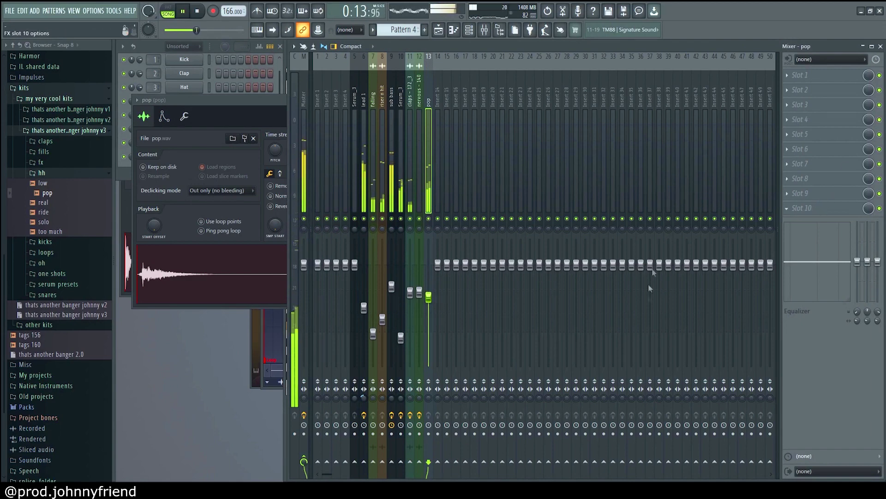
left_click(345, 148)
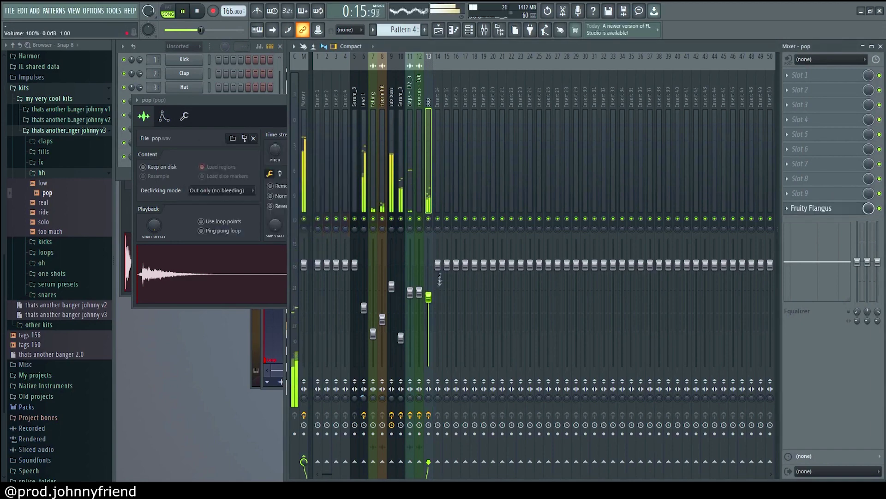
left_click(440, 30)
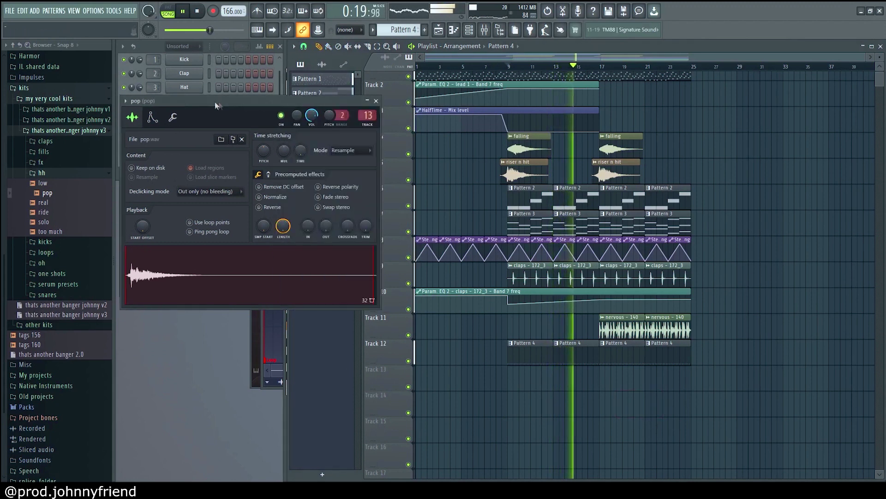
left_click(208, 52)
- Audition the coffee - 175 and recruit - 140 loops and replace the nervous - 140 sample on Track 11 with recruit - 140
mouse_move(456, 314)
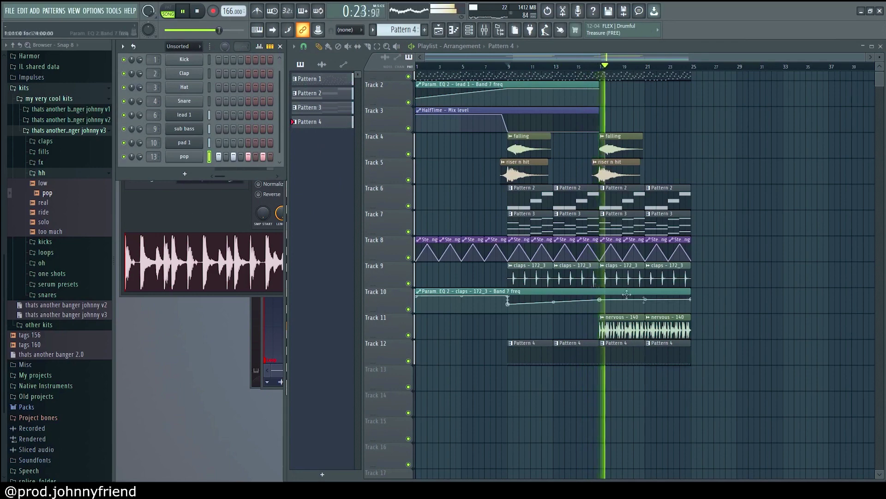
left_click(490, 34)
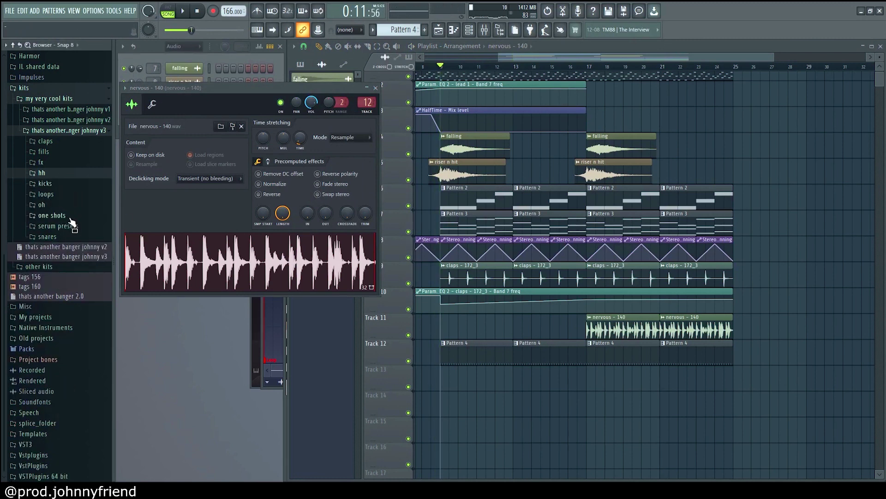
left_click(68, 195)
left_click(55, 224)
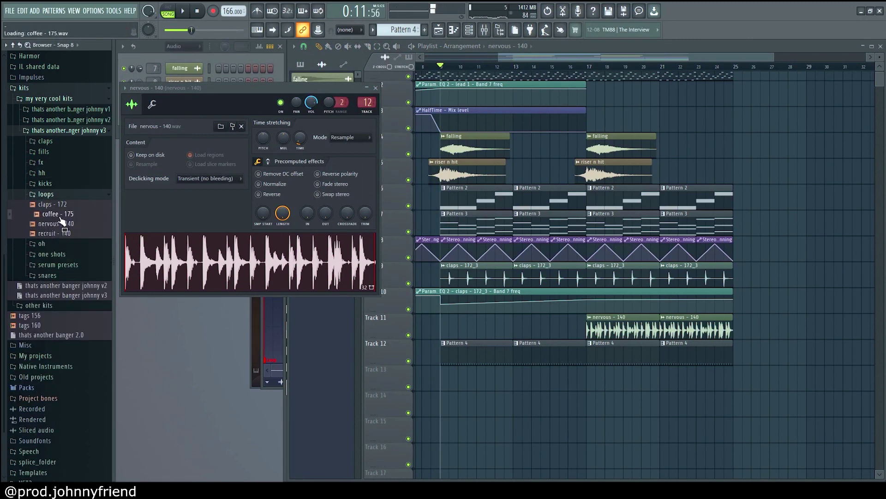
left_click(59, 245)
left_click(61, 234)
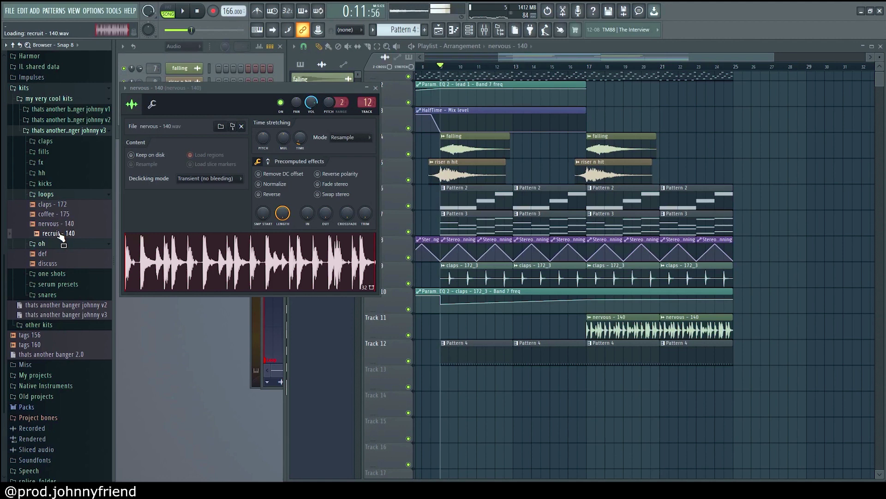
left_click(588, 67)
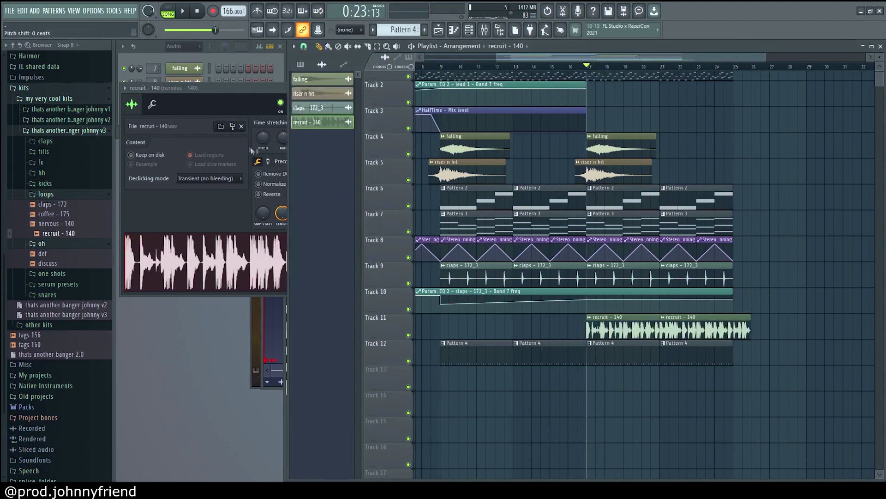
- Play from bar 17 and adjust a band in the FabFilter Pro-Q 3 on the recruit loop's mixer track 12
key("space")
key("F9")
left_click_drag(368, 90, 364, 91)
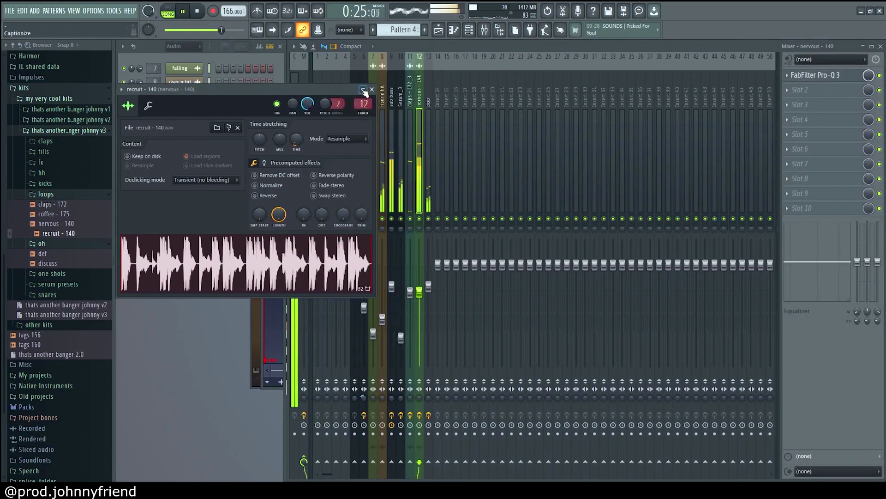
left_click(364, 91)
left_click(825, 81)
left_click_drag(485, 202, 534, 260)
left_click(655, 103)
key("F5")
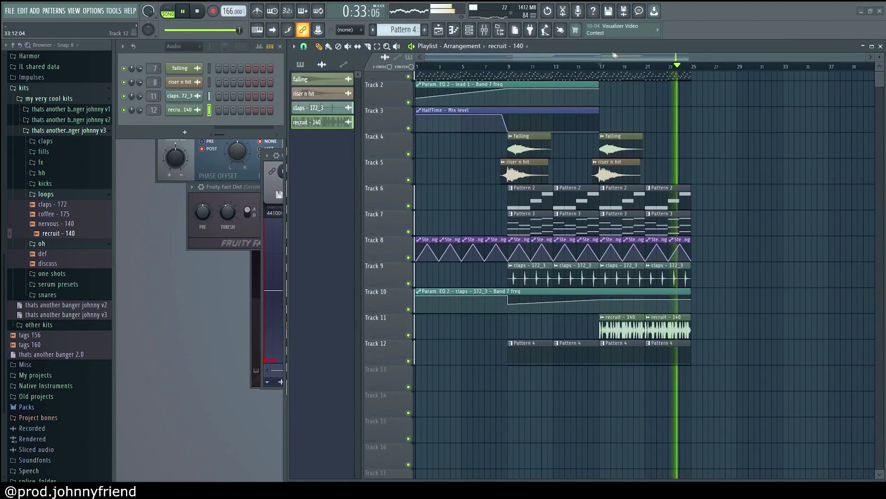
- Load the vox sample from the v3 kit's fx folder as a new instrument channel after a brief playback from the start
scroll(785, 319, "up", 1)
key("space")
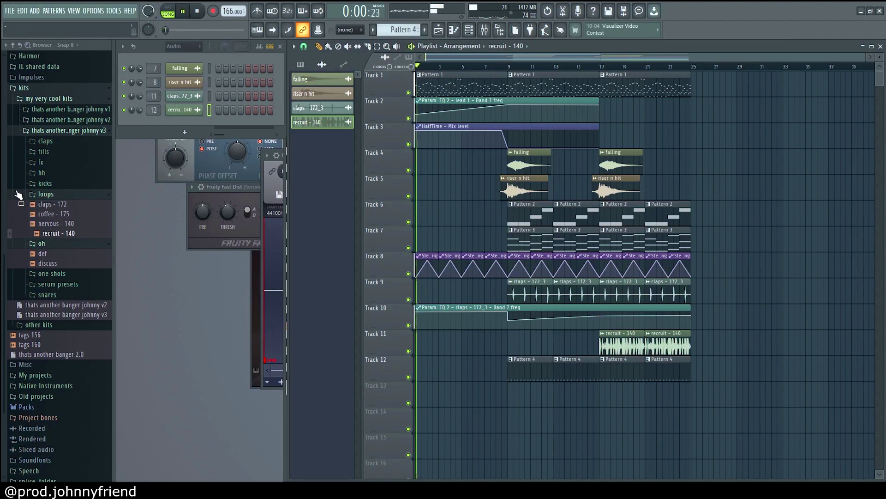
key("space")
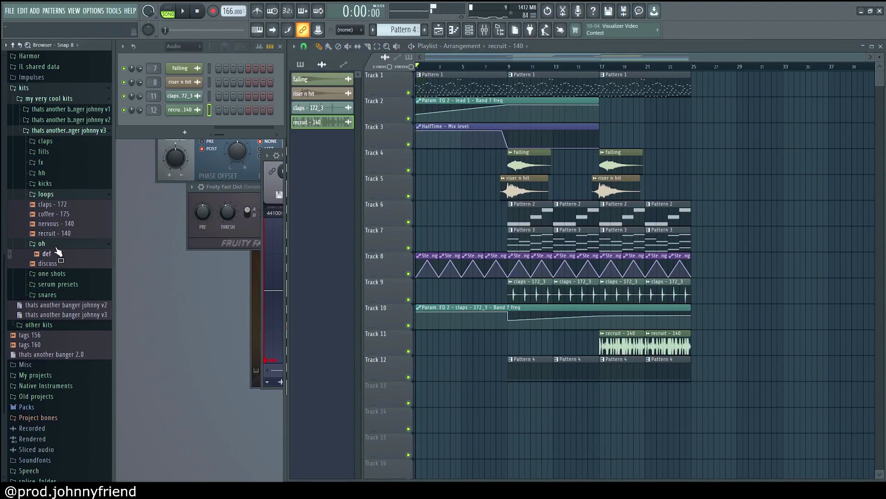
left_click(55, 197)
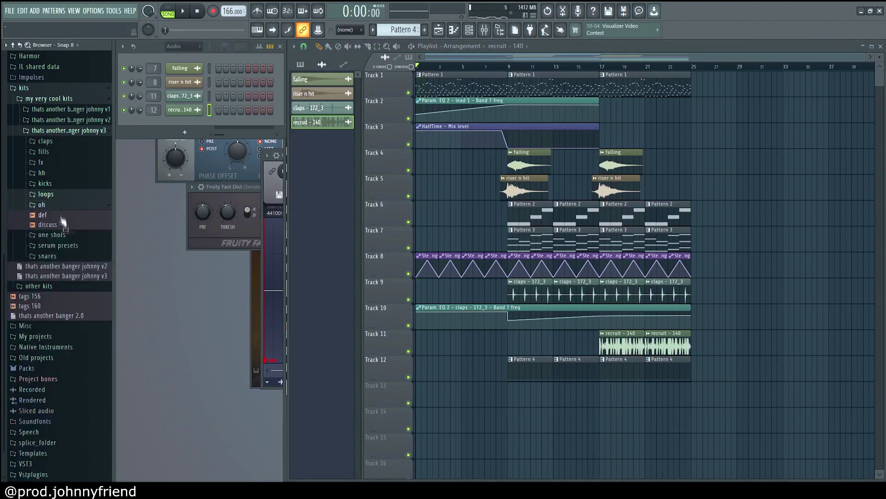
left_click(58, 206)
left_click(46, 162)
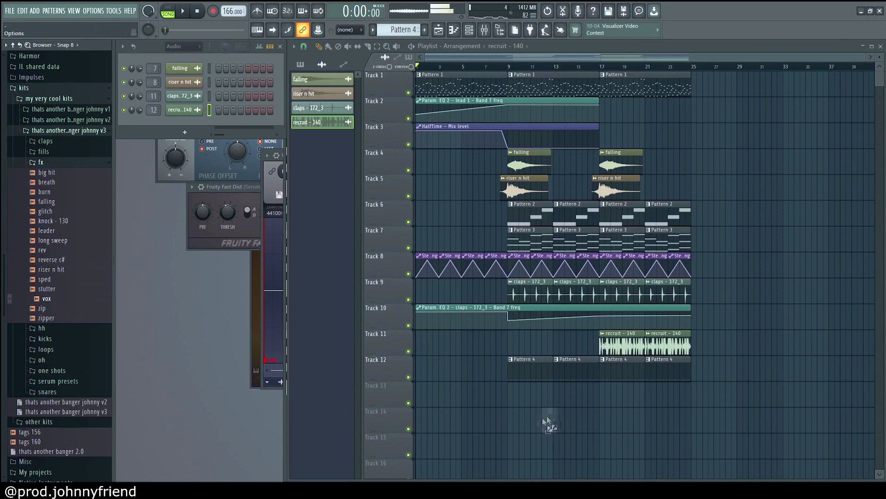
left_click_drag(171, 123, 175, 123)
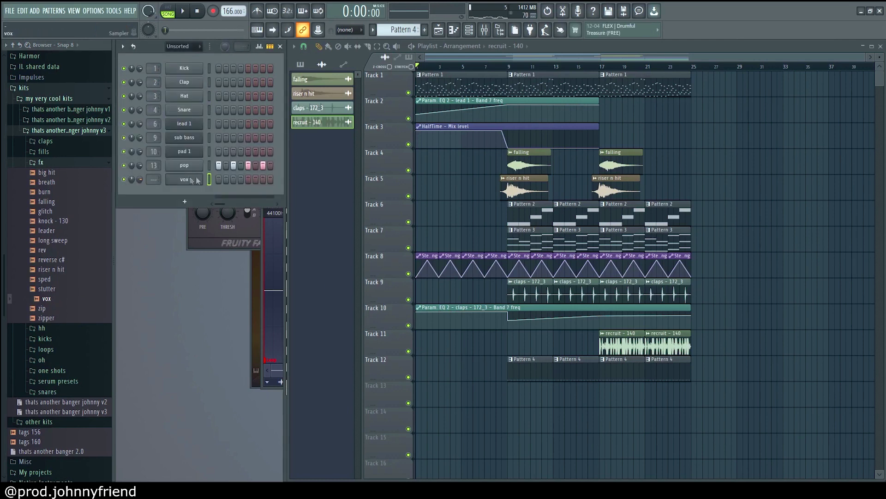
- Route the vox channel to mixer track 14 and create an empty Pattern 5 for it
key("F7")
left_click(196, 180)
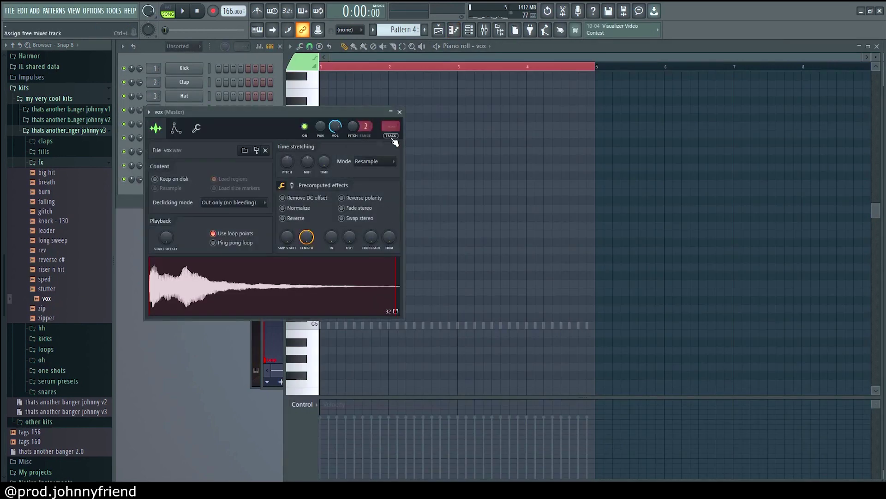
key("ctrl+l")
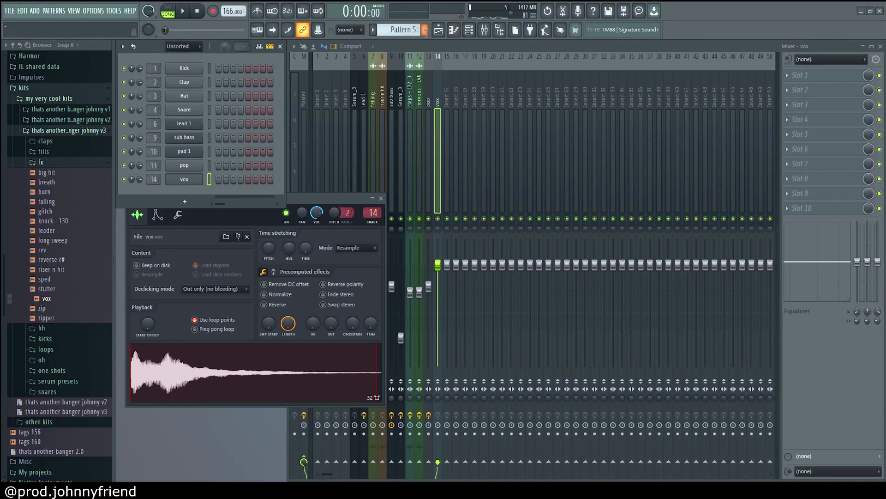
key("F7")
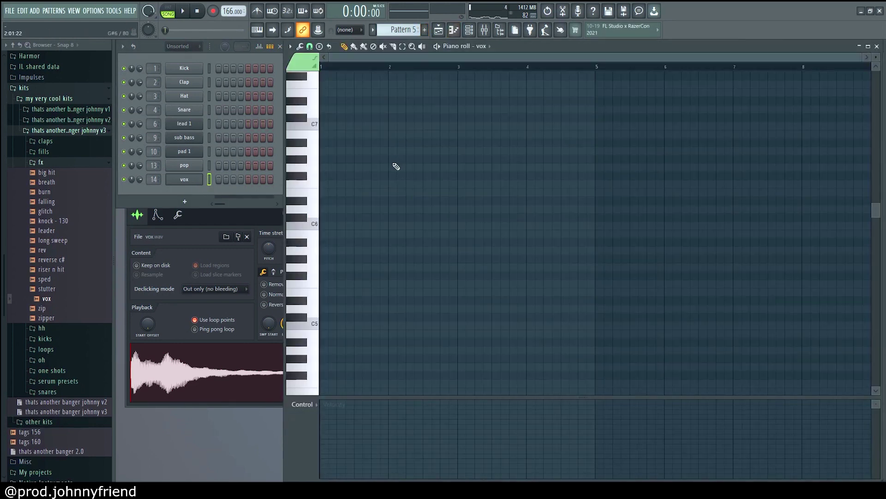
- Place Pattern 5 on Track 13 at bar 17
key("F5")
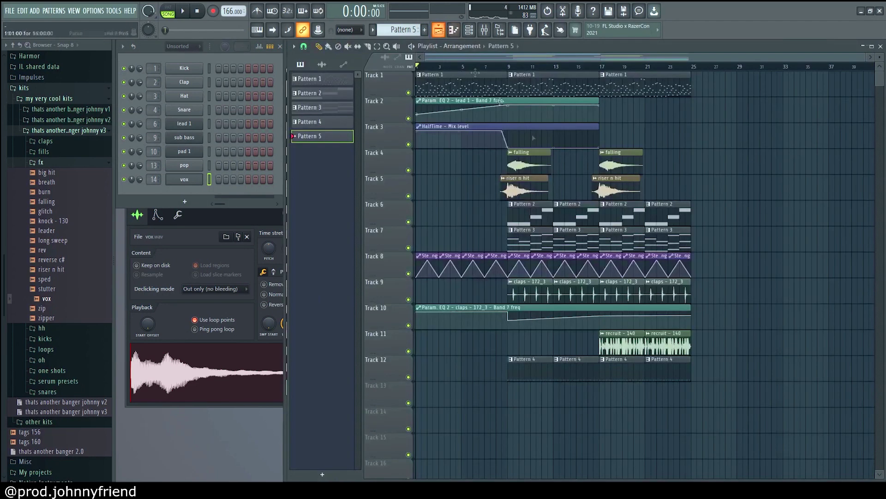
scroll(627, 405, "up", 4)
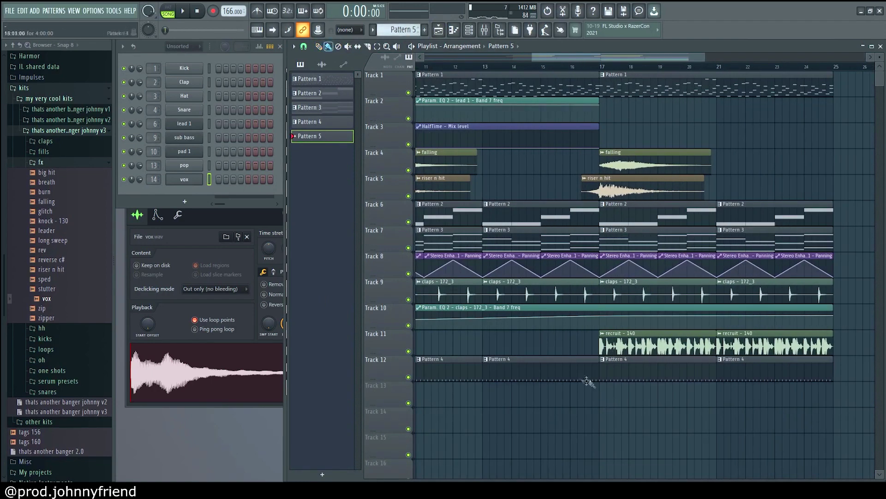
scroll(663, 163, "down", 3)
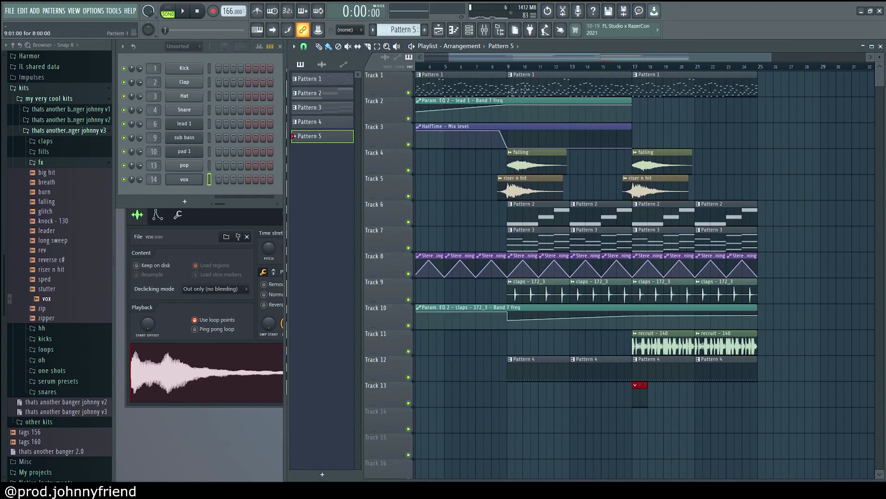
scroll(518, 78, "up", 2)
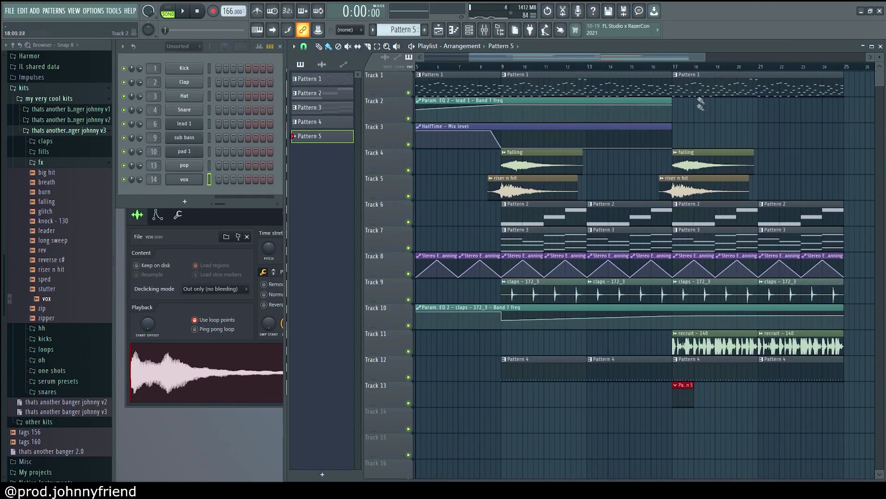
scroll(670, 381, "down", 3)
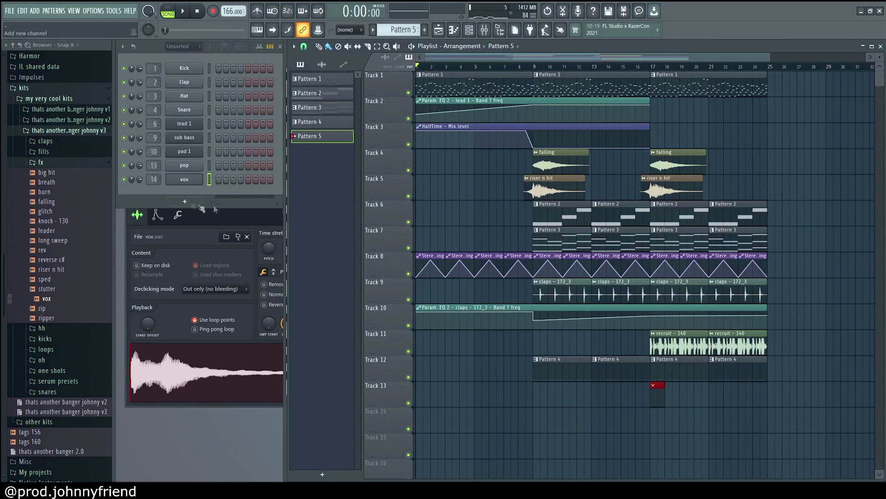
- Draw a first vox note at the start of Pattern 5 and lower its pitch
left_click(454, 30)
left_click(336, 192)
left_click_drag(335, 192, 334, 270)
left_click(438, 30)
left_click(200, 181)
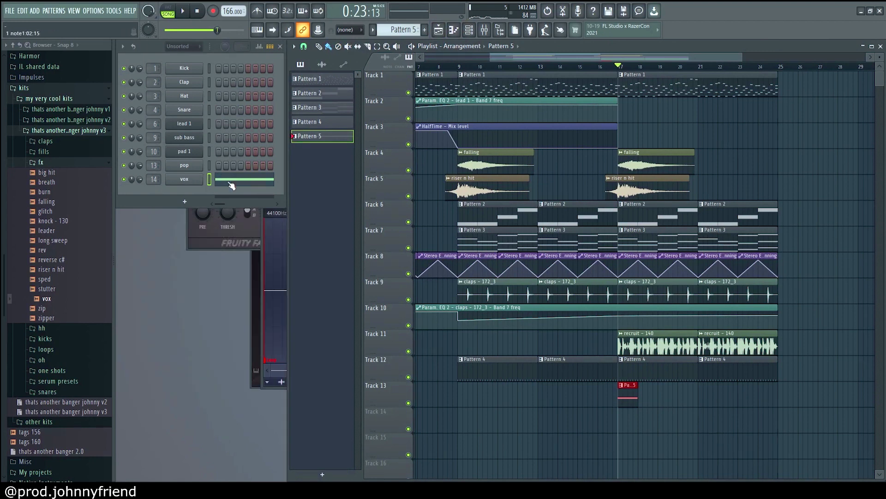
- Set the opening vox note to A5 and add short A#5 and F5 notes after it in bar 1
left_click(230, 181)
left_click_drag(368, 273, 365, 262)
key("space")
left_click_drag(428, 267, 325, 250)
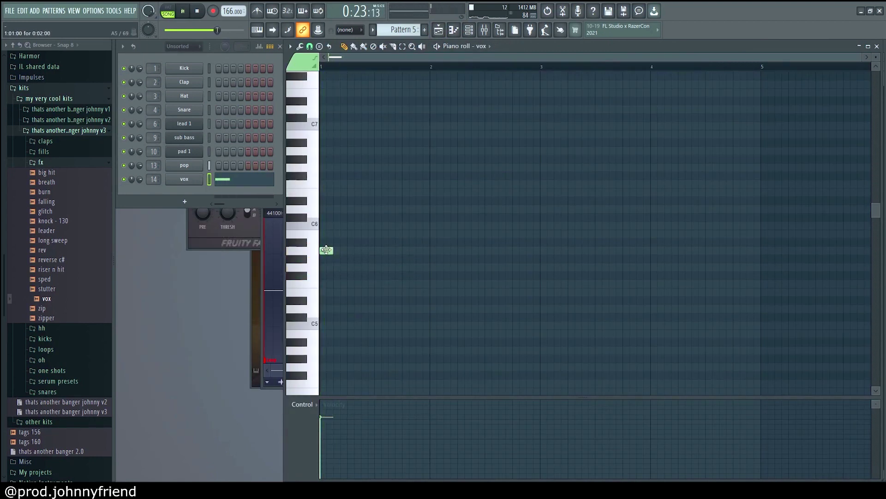
left_click(365, 242)
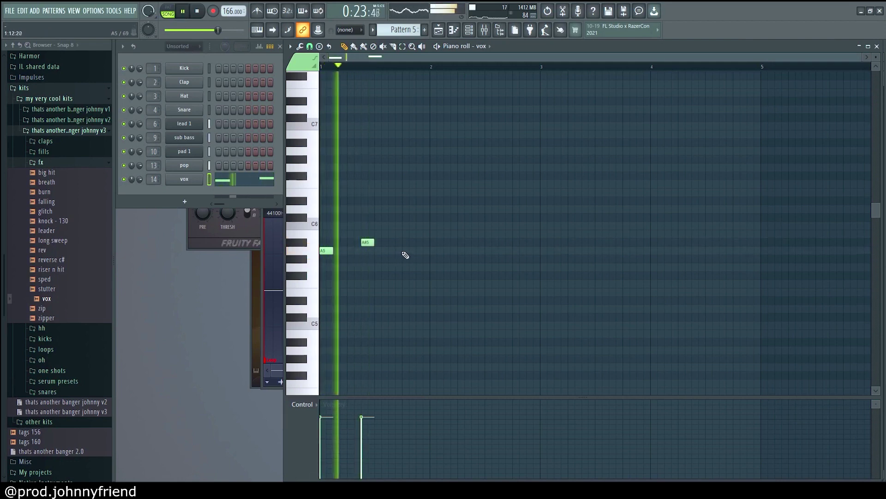
left_click(407, 283)
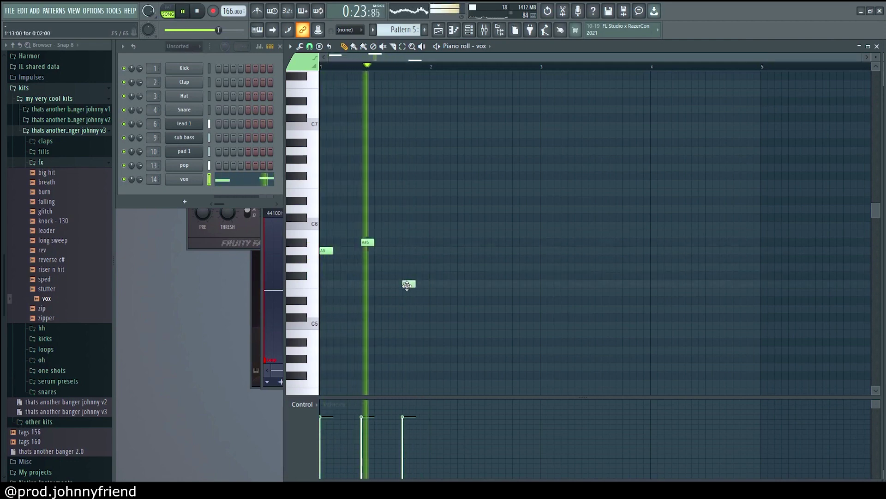
- Copy the three-note vox phrase to bar 3 and change the copy's last note to C6
key("space")
mouse_move(329, 239)
left_mouse_down()
mouse_move(486, 353)
mouse_move(546, 265)
left_mouse_up()
left_click(536, 315)
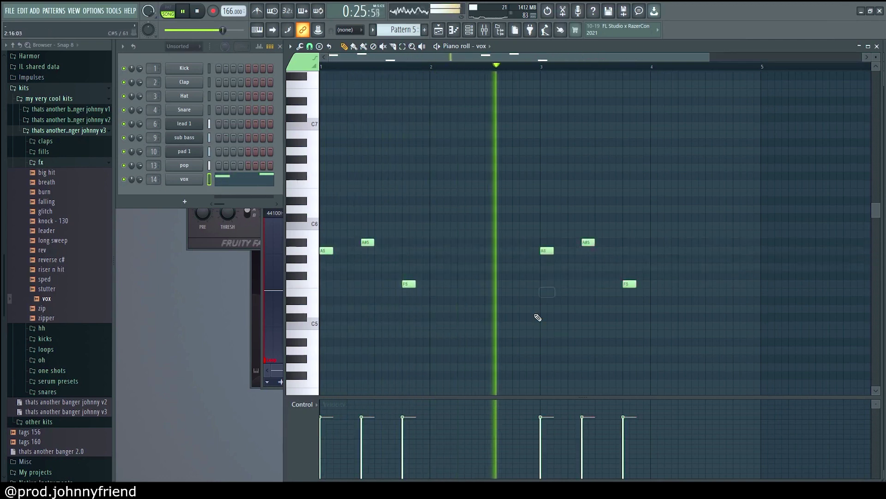
left_click(578, 325)
right_click(578, 326)
right_click(540, 284)
left_click(538, 227)
left_click_drag(539, 227, 540, 226)
- Lower the vox mixer fader and add Fruity Reeverb 2 to its effect slot 10
left_click(486, 29)
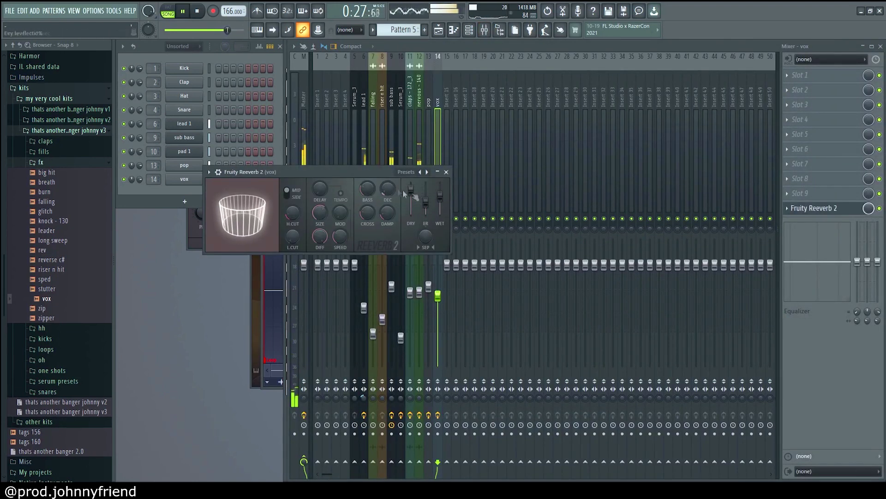
left_click(445, 173)
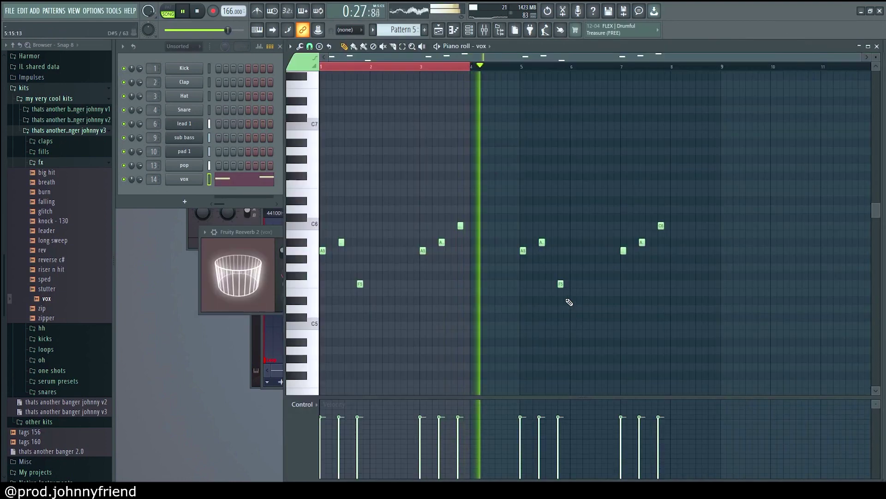
- Vary the repeated vox phrase from bar 5 of Pattern 5 so the melody fills eight bars
scroll(557, 281, "up", 4)
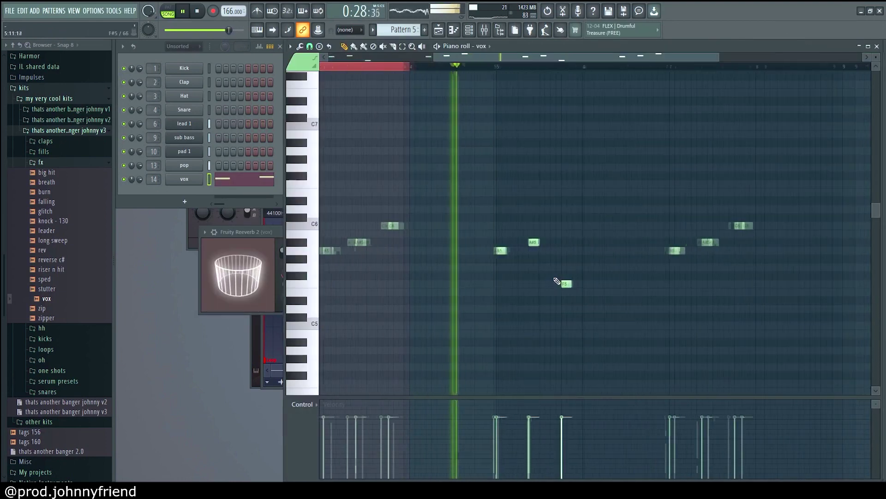
scroll(553, 279, "down", 3)
scroll(571, 277, "up", 1)
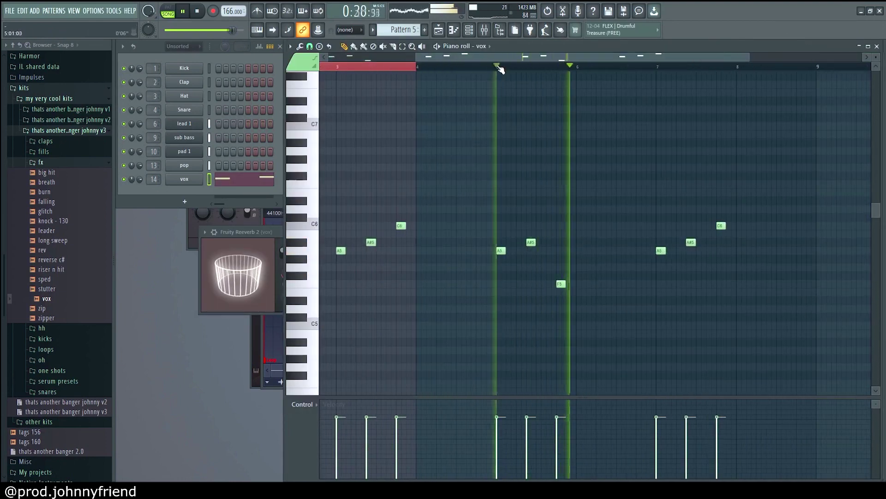
left_click(500, 67)
scroll(524, 235, "up", 3)
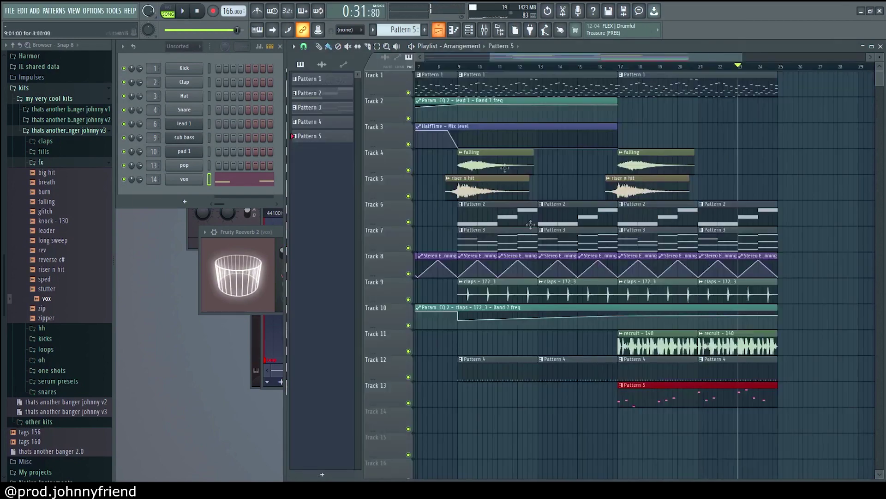
- Play back the arrangement's final section and its opening to check the vox melody in context
right_click(786, 365)
key("space")
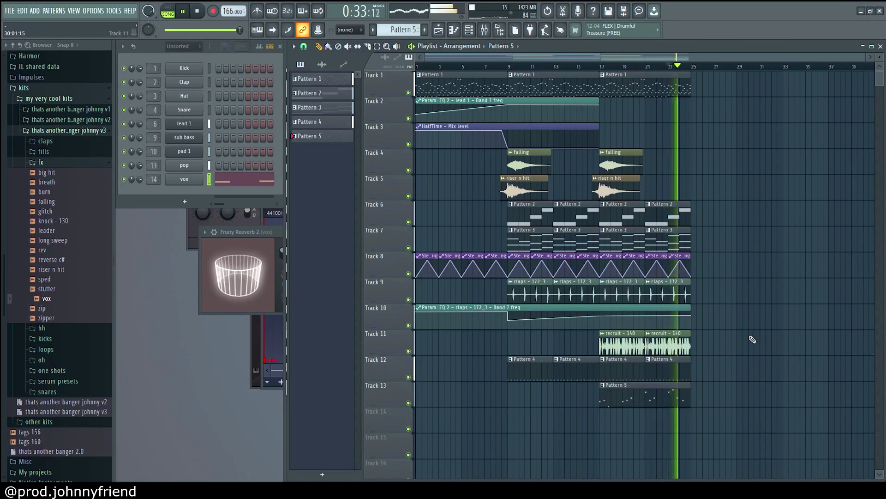
key("space")
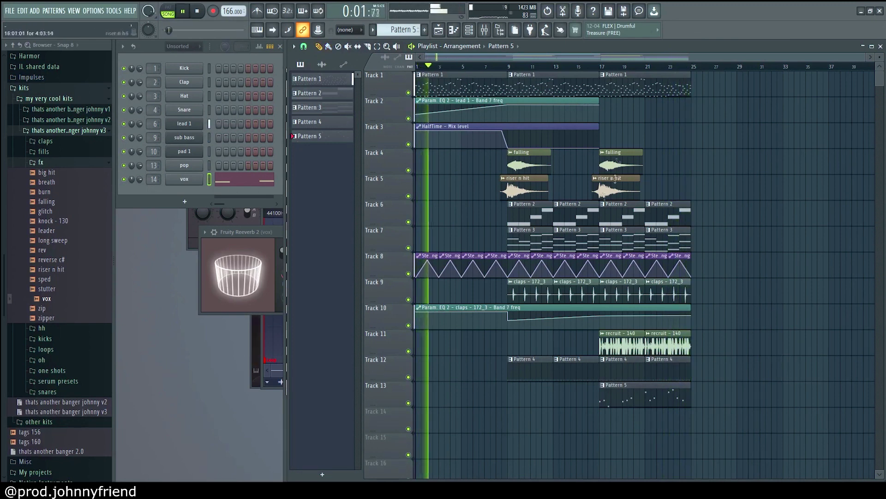
key("space")
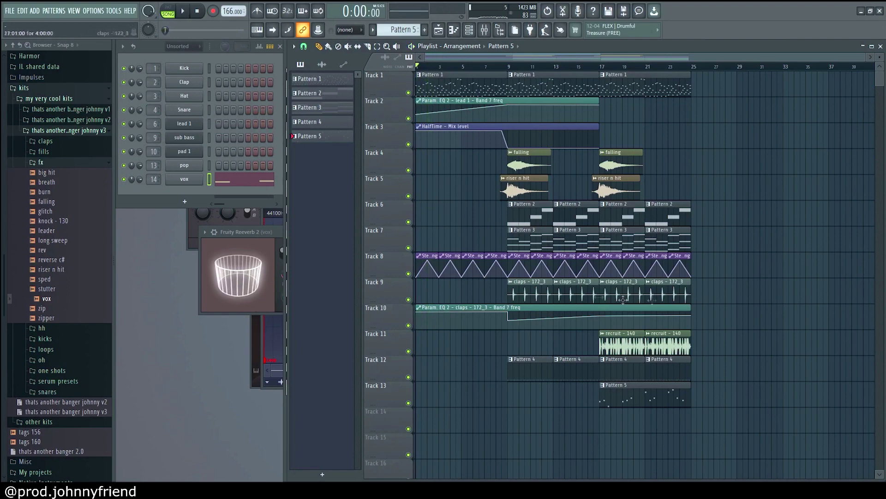
- Slice off the last half of bar 24 from the clips on Track 1 and Tracks 6 to 13
scroll(572, 291, "up", 5)
scroll(613, 101, "up", 3)
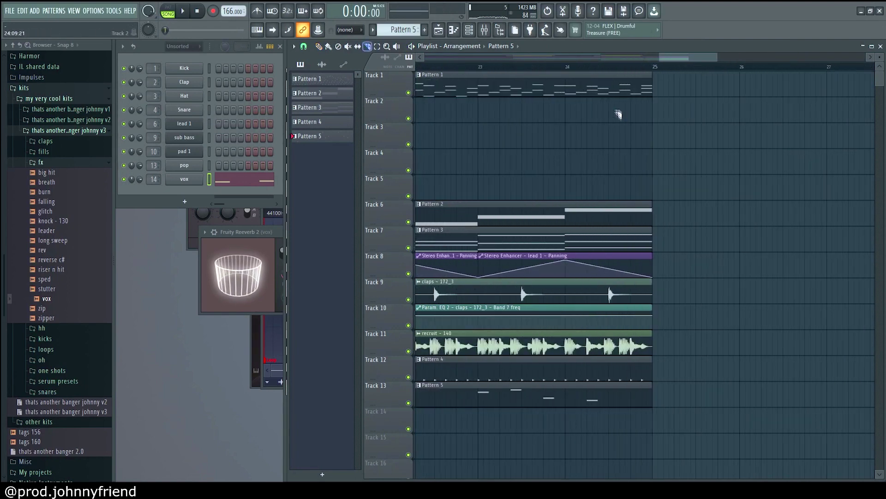
left_click_drag(613, 231, 616, 236)
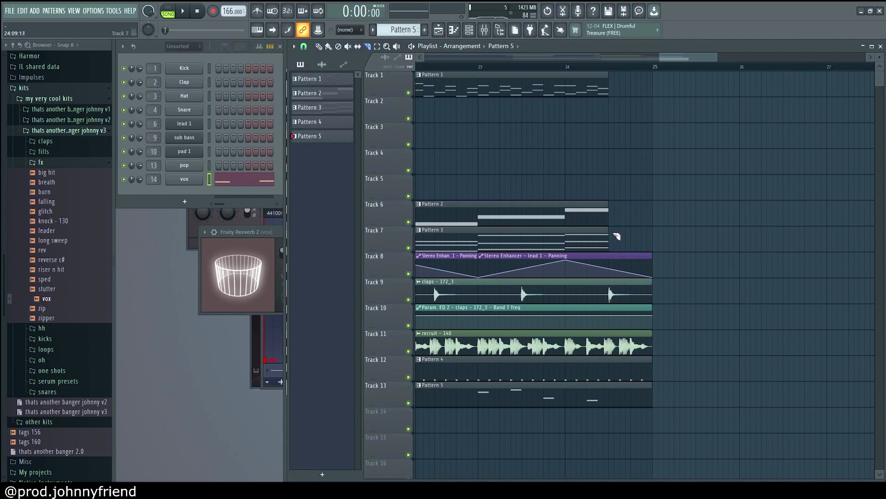
scroll(581, 120, "down", 4)
scroll(605, 164, "up", 3)
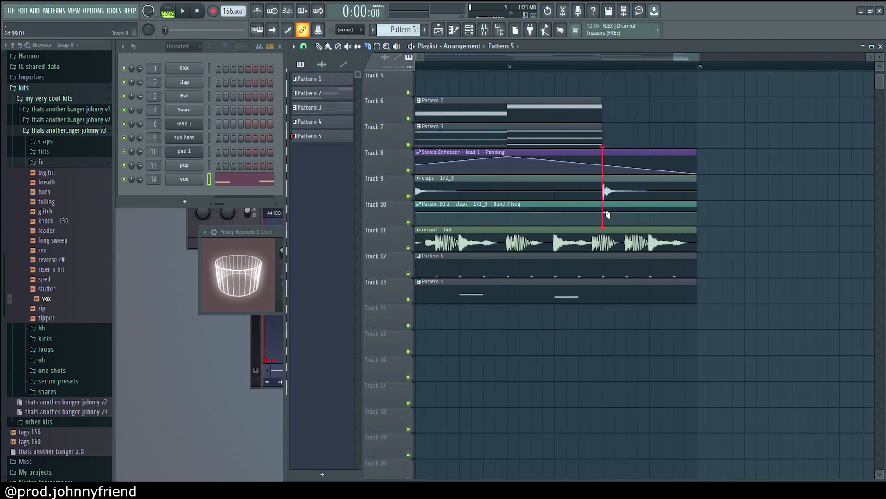
left_click_drag(608, 286, 611, 286)
scroll(613, 287, "down", 4)
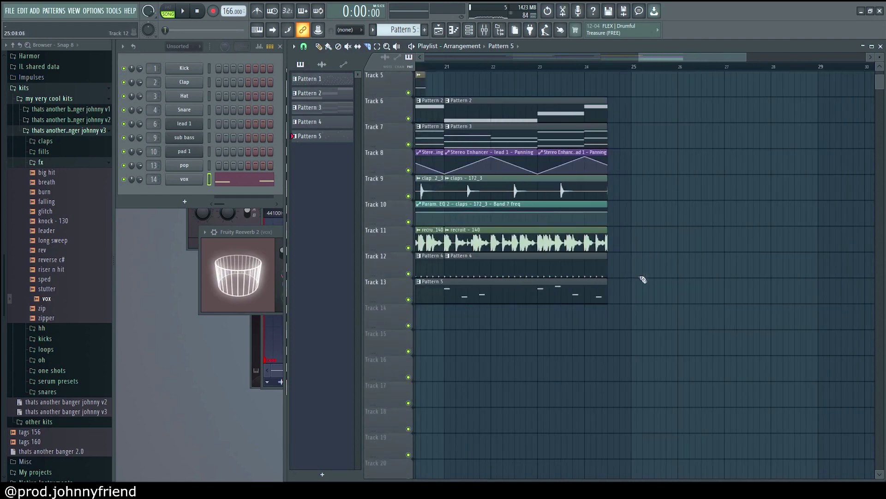
- Place the toms - 160 fill on Track 14 in the half-bar gap before bar 25 and the cluster kick on Track 5 at bar 25
scroll(683, 77, "down", 2)
left_click_drag(635, 92, 795, 95)
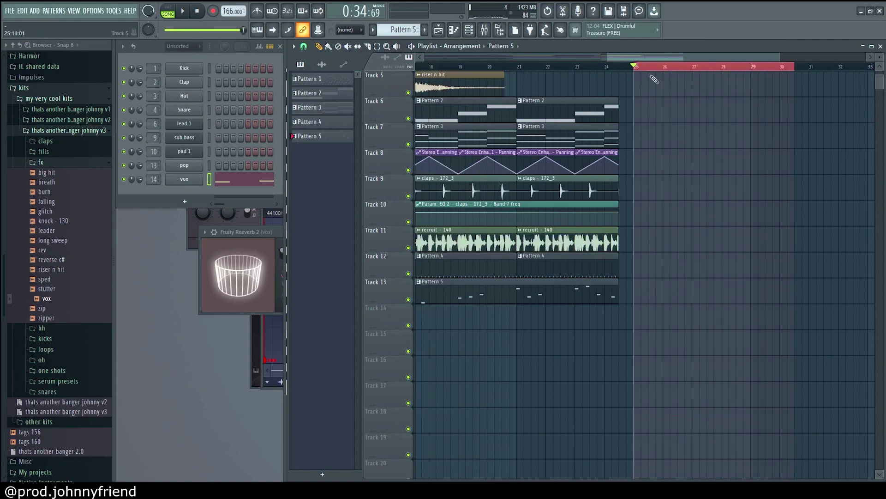
left_click(643, 69)
left_click(44, 152)
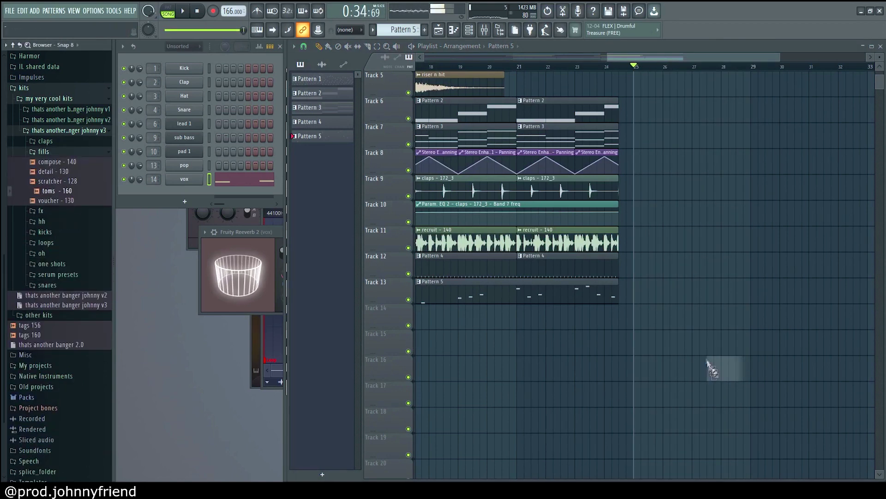
left_click_drag(619, 322, 621, 323)
scroll(634, 342, "up", 4)
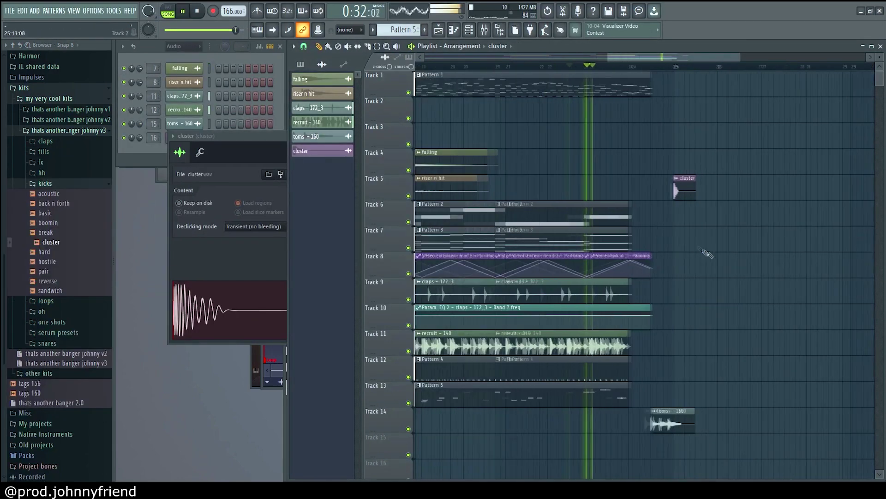
- Show the Unsorted channels in the channel rack, stop playback and collapse the kicks folder
left_click(184, 47)
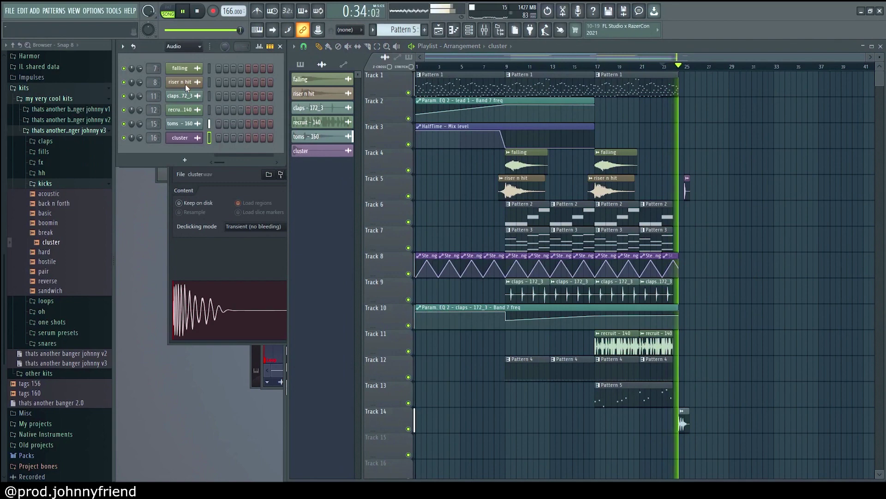
left_click(184, 85)
key("space")
left_click(51, 185)
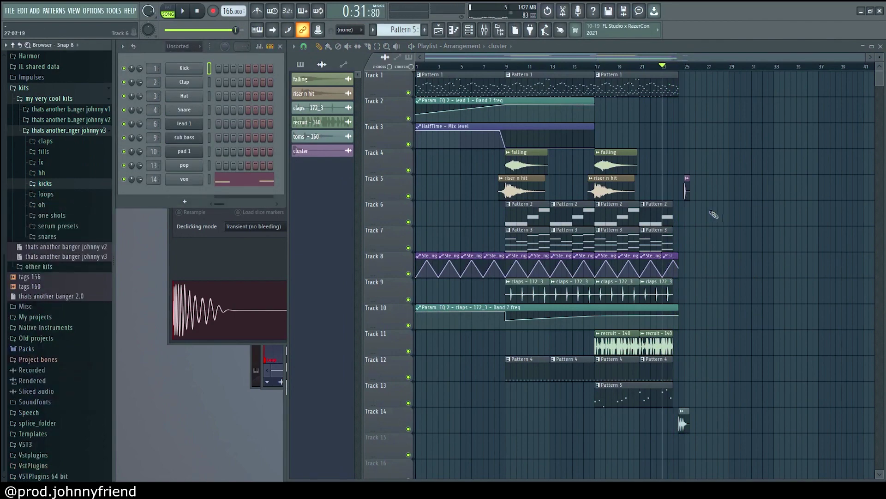
- Copy the hi-hat Pattern 4 clip on Track 12 as two back-to-back three-bar clips starting at bar 25
scroll(710, 211, "up", 4)
left_click(625, 66)
scroll(641, 328, "down", 2)
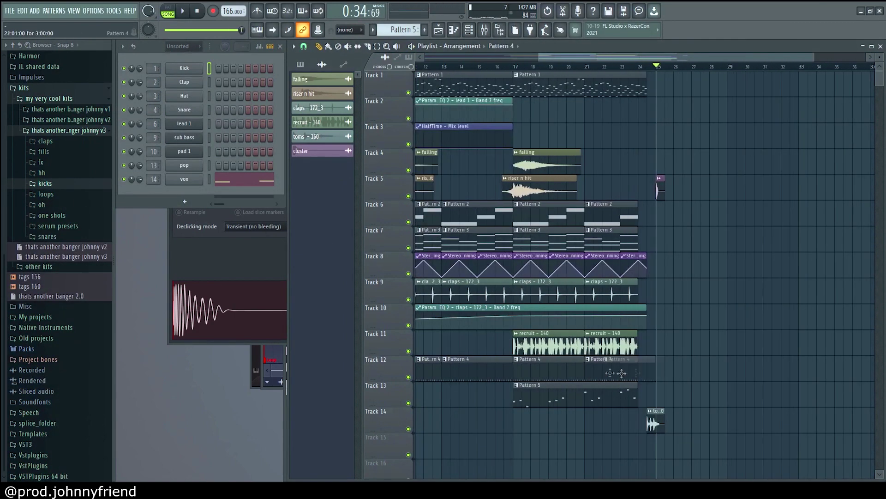
key("space")
left_click(720, 364)
key("space")
scroll(778, 326, "up", 3)
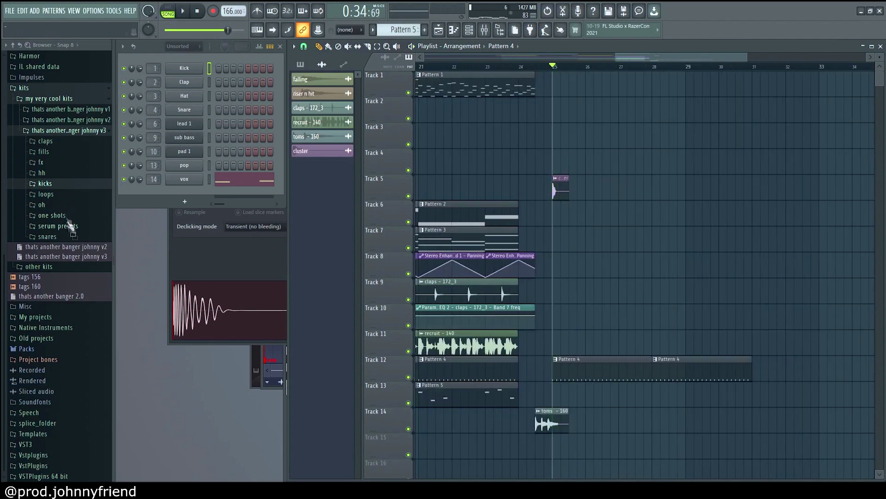
- Add the og hyperpop snare on Track 7 halfway through each bar from bar 25 to bar 28
left_click(66, 237)
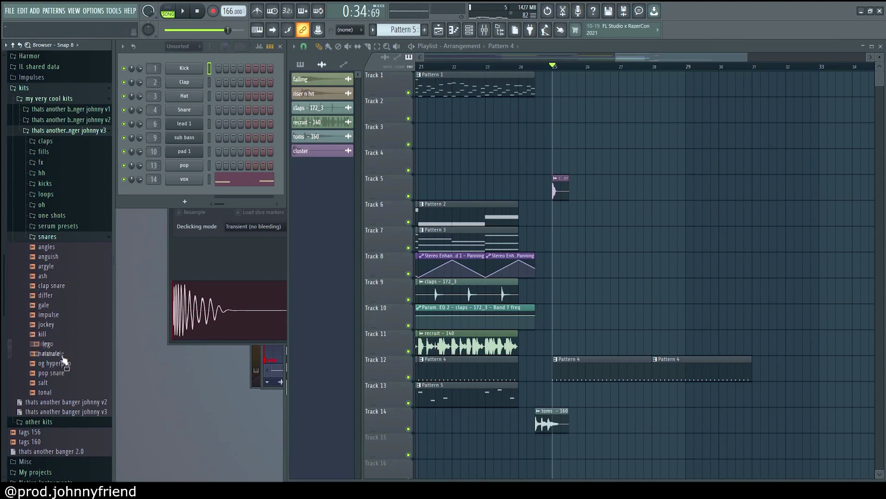
scroll(574, 245, "up", 4)
key("space")
left_click_drag(573, 246, 723, 235)
key("space")
key("space")
scroll(609, 273, "down", 3)
mouse_move(607, 273)
left_mouse_down()
mouse_move(672, 239)
mouse_move(855, 236)
mouse_move(844, 236)
left_mouse_up()
key("space")
- Duplicate the cluster kick on Track 5 into a syncopated three-hit pattern in bar 25
left_click_drag(549, 187, 638, 187)
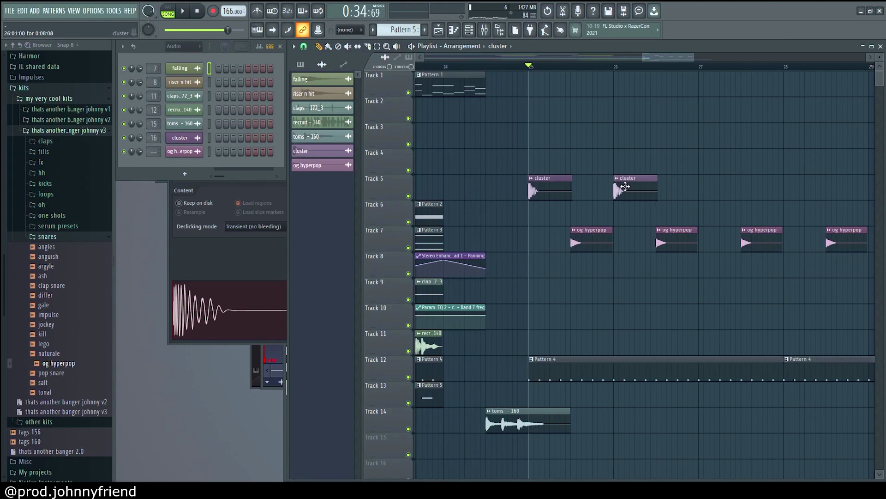
key("space")
scroll(629, 250, "up", 4)
scroll(621, 245, "down", 2)
key("space")
left_click_drag(617, 188, 538, 189)
key("space")
key("space")
key("space")
- Place two closely spaced cluster kicks near the start of bar 26 on Track 5, auditioning the rhythm
left_click(597, 178)
right_click(597, 179)
key("space")
key("space")
key("space")
key("space")
left_click_drag(669, 189, 633, 187)
left_click(624, 187)
key("space")
key("space")
key("space")
- Replace the cluster sample in its sampler channel with the break kick and play it back
double_click(621, 192)
left_click(49, 237)
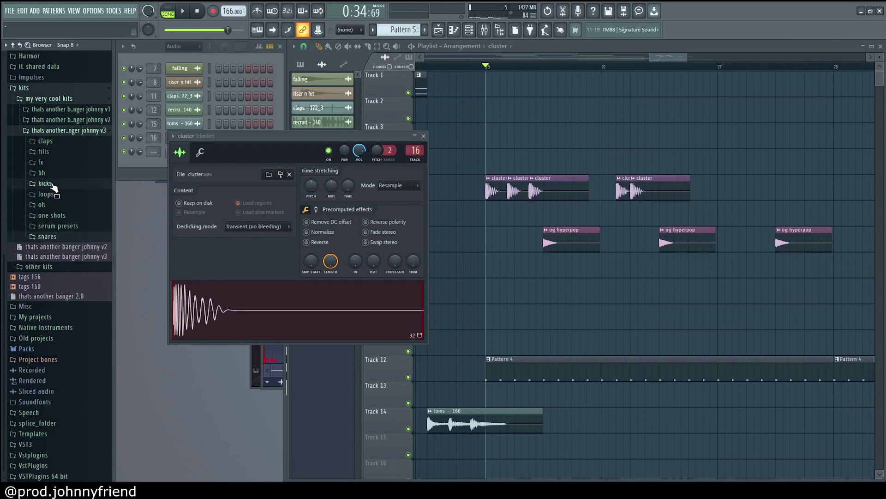
left_click(45, 183)
left_click(50, 233)
left_click_drag(74, 237, 236, 297)
key("space")
- Duplicate the two-bar break kick pattern on Track 5 to bar 27 and listen to it with the drums
scroll(516, 271, "down", 3)
left_click(595, 292)
right_click(598, 292)
scroll(616, 284, "up", 2)
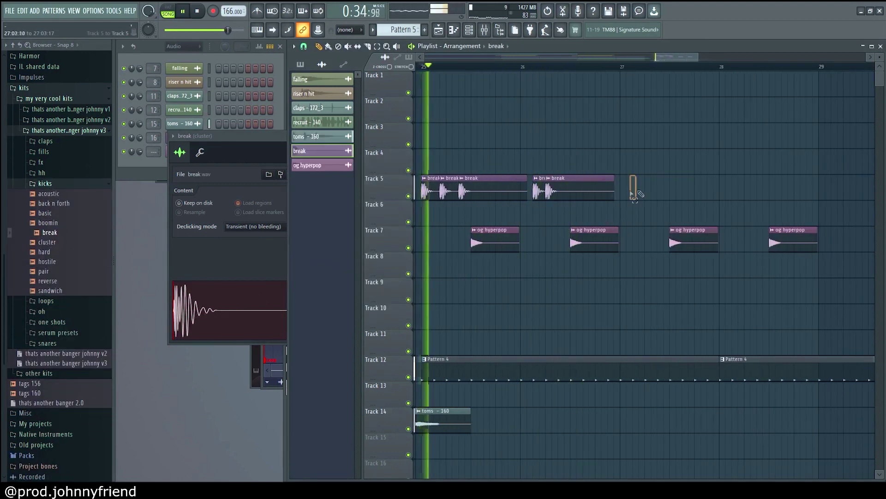
key("ctrl+b")
scroll(606, 322, "down", 3)
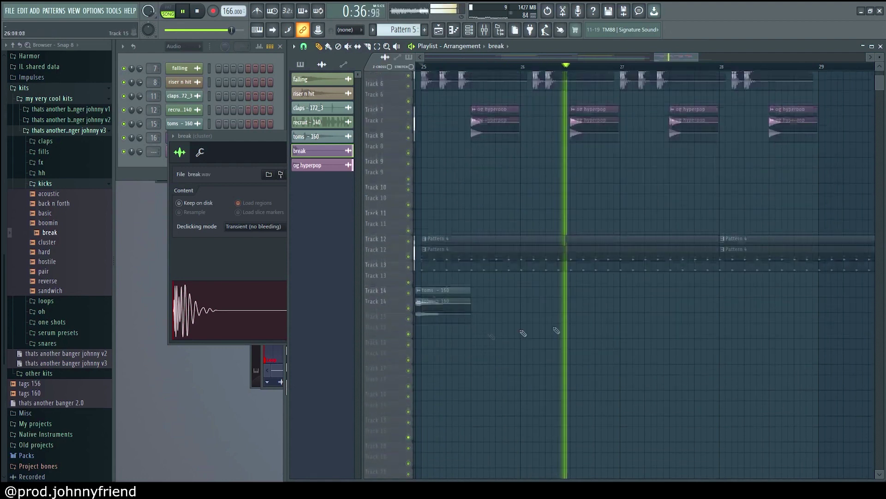
scroll(520, 316, "down", 4)
scroll(638, 339, "up", 4)
key("space")
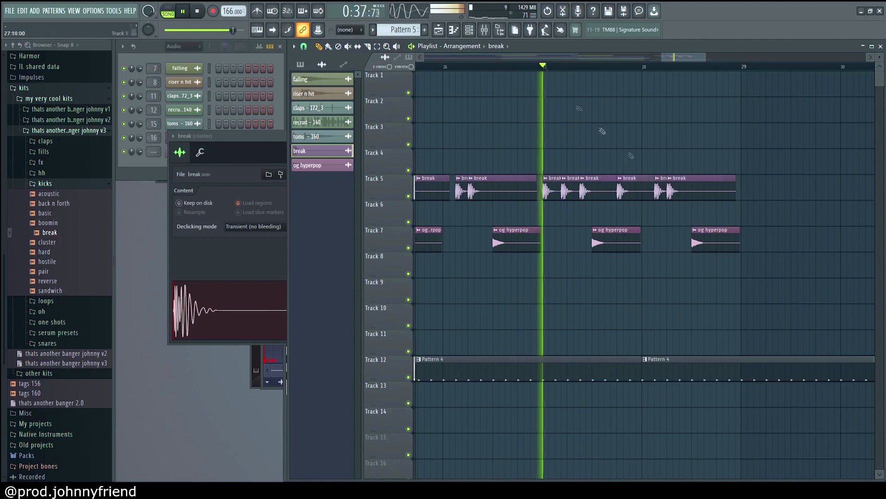
- Add an extra break kick in the second half of bar 28 on Track 5
scroll(681, 180, "up", 1)
left_click_drag(719, 186, 739, 190)
scroll(669, 203, "down", 2)
left_click(757, 209)
right_click(757, 209)
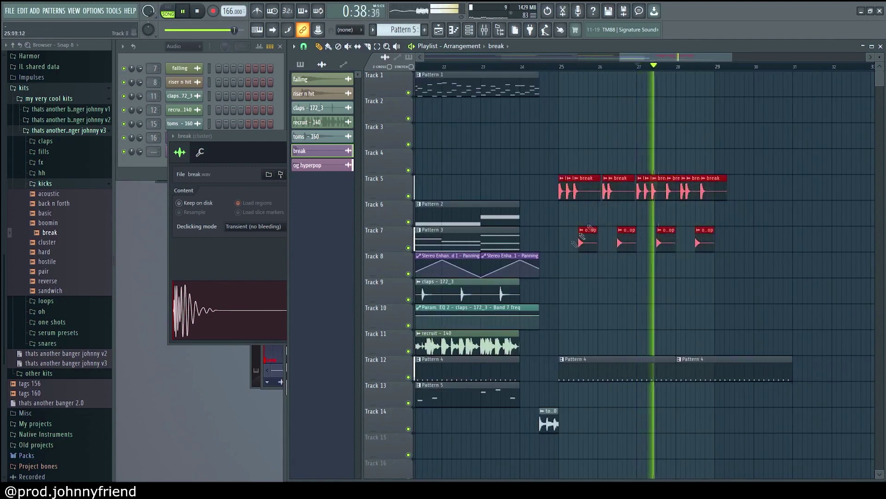
- Duplicate the four-bar kick and snare clips on Tracks 5 and 7 to bar 29 and play them back
left_click_drag(595, 191, 612, 191)
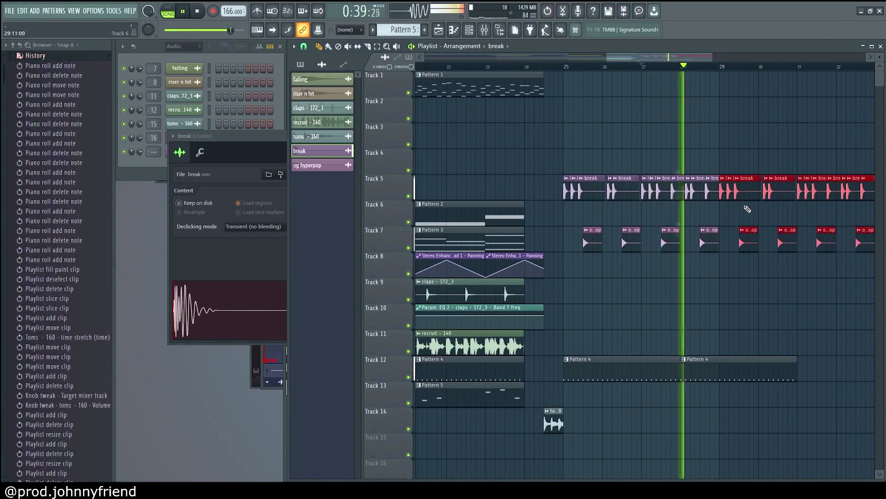
scroll(747, 209, "up", 2)
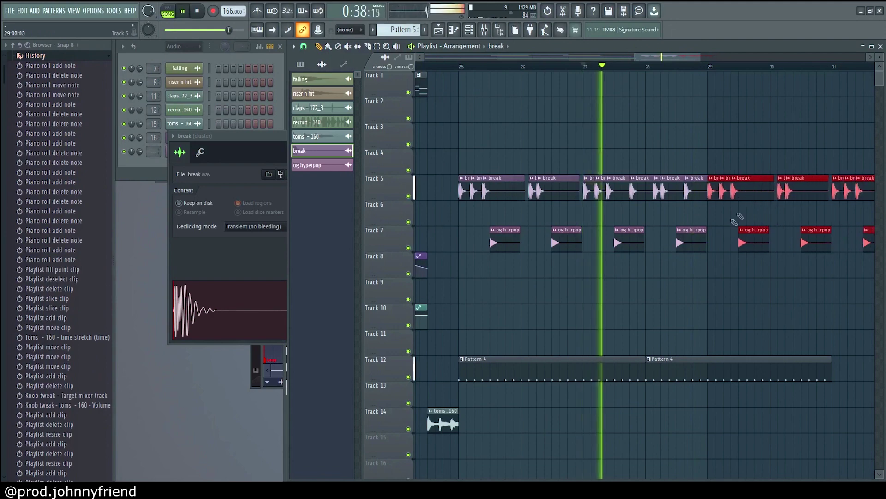
scroll(709, 258, "down", 2)
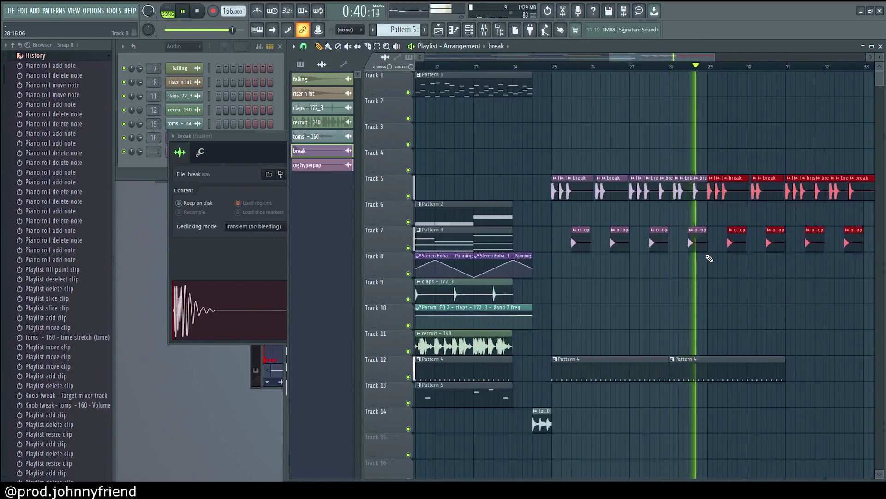
scroll(710, 258, "up", 2)
scroll(734, 295, "down", 2)
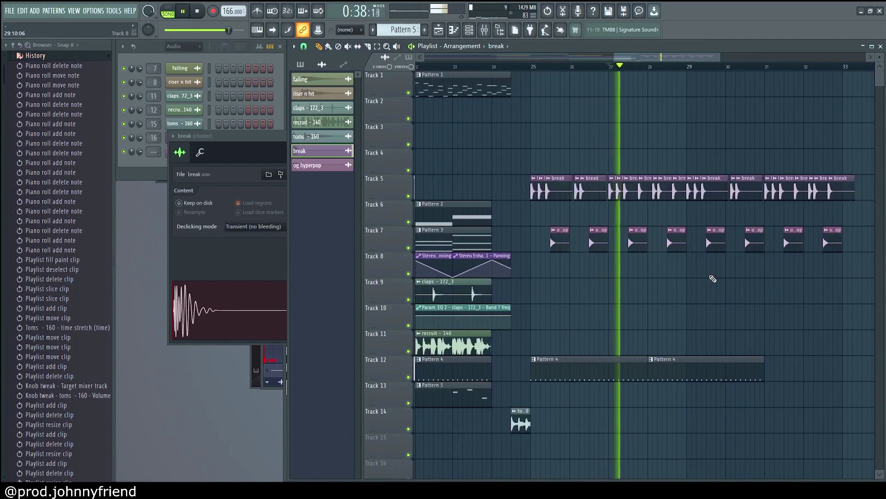
scroll(712, 278, "up", 2)
scroll(713, 279, "down", 3)
key("space")
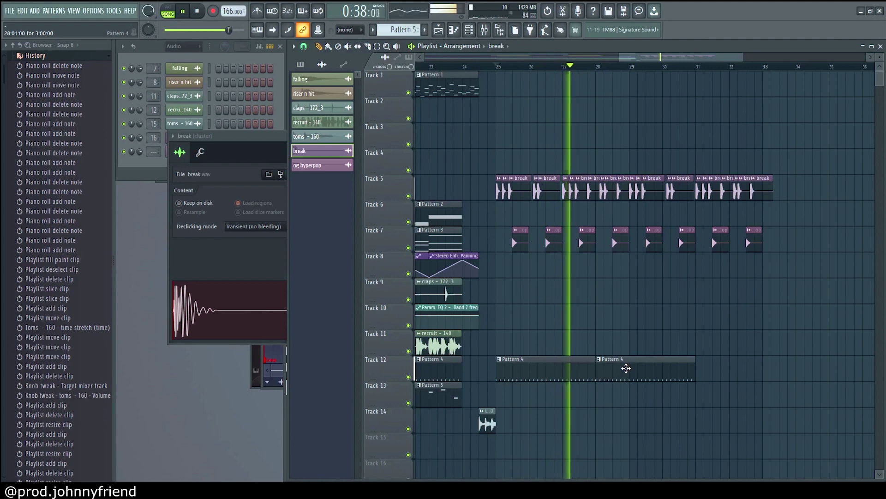
- Replace the Pattern 4 clips on Track 12 with two four-bar clips spanning bars 25 to 33
right_click(624, 371)
key("space")
key("space")
left_click_drag(594, 368, 619, 368)
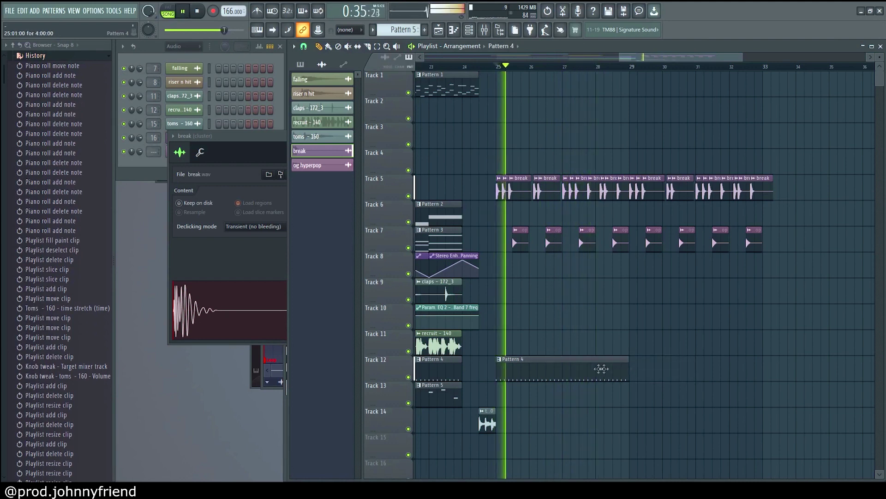
left_click(646, 368)
scroll(804, 328, "down", 3)
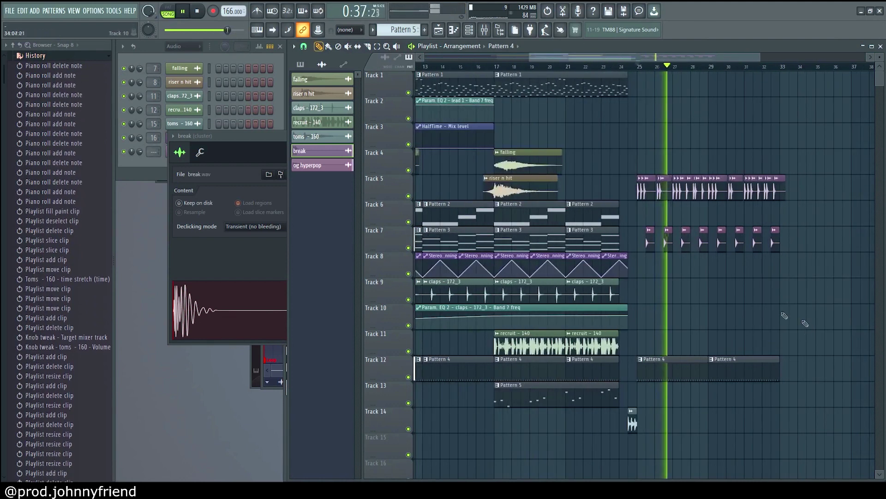
- Open the og hyperpop snare's channel settings and route it to mixer track 17
left_click(184, 46)
left_click(178, 80)
left_click(69, 56)
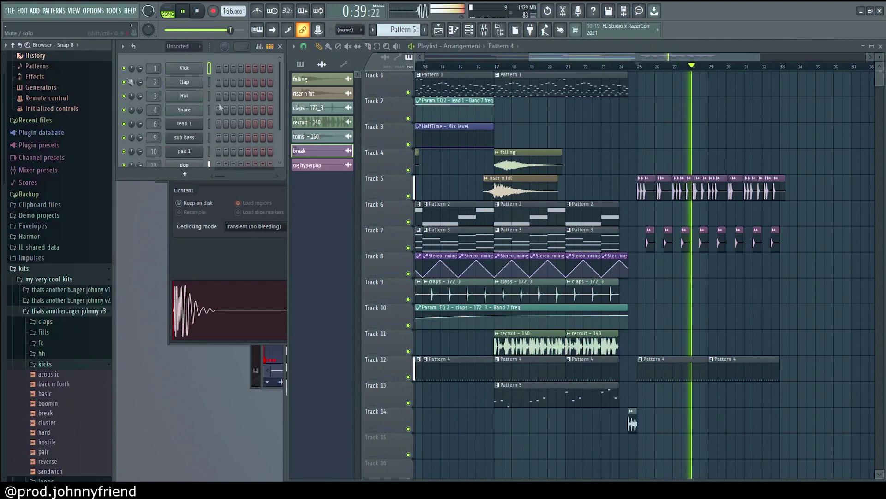
scroll(655, 246, "up", 3)
double_click(639, 239)
key("F9")
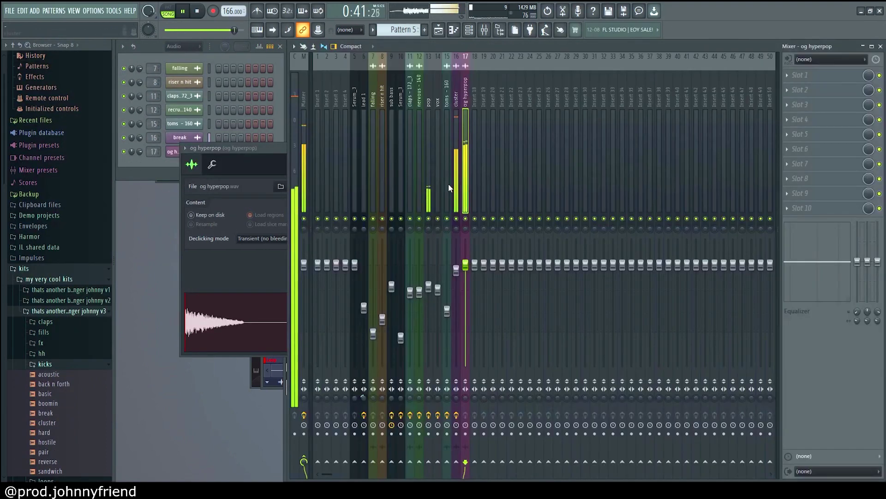
- Play back the arrangement around the bar 25 transition to check the new drums
key("F5")
scroll(645, 265, "down", 2)
left_click_drag(709, 280, 696, 309)
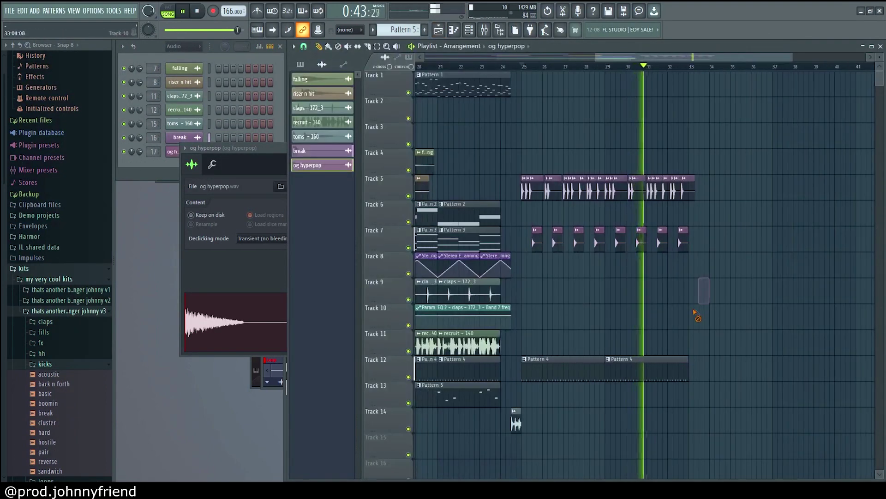
scroll(706, 309, "down", 3)
key("space")
scroll(88, 310, "down", 2)
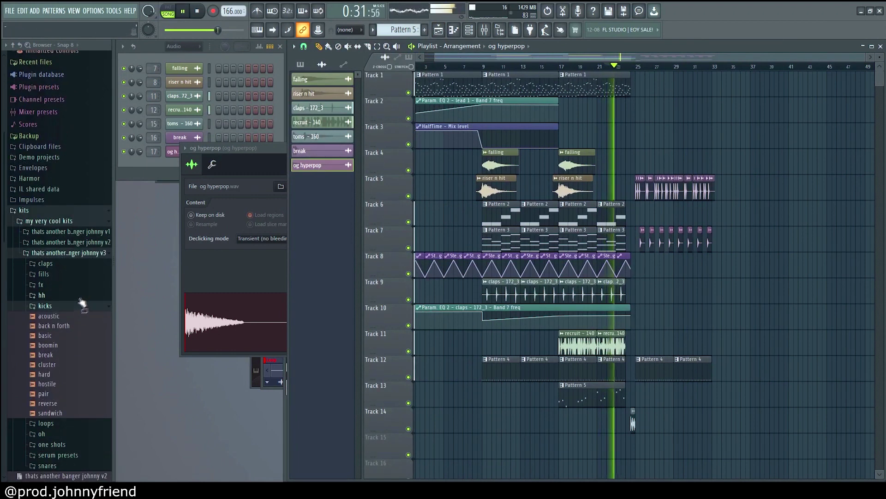
- Add a new Serum instance to the channel rack and clone the sub bass channel
left_click(185, 48)
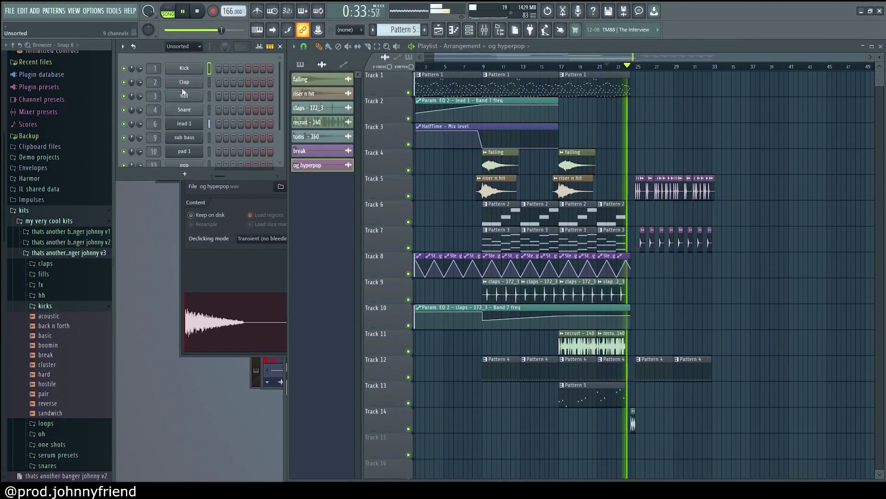
scroll(731, 262, "down", 1)
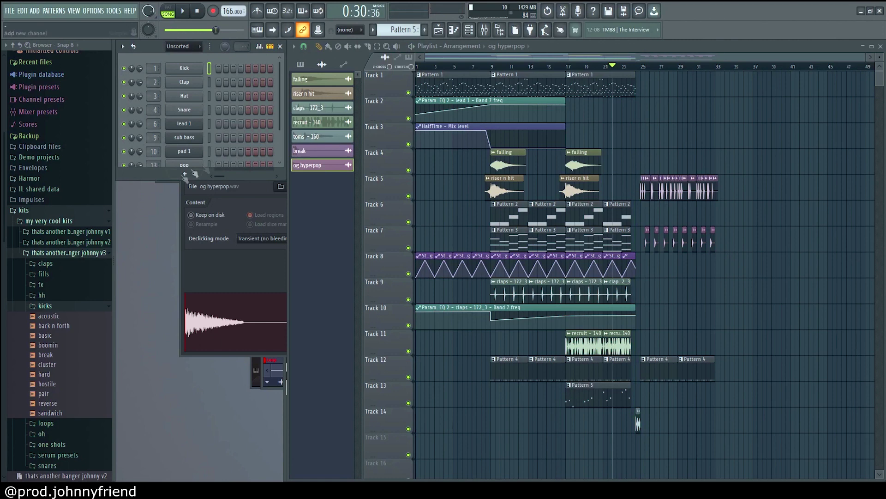
left_click_drag(156, 180, 175, 245)
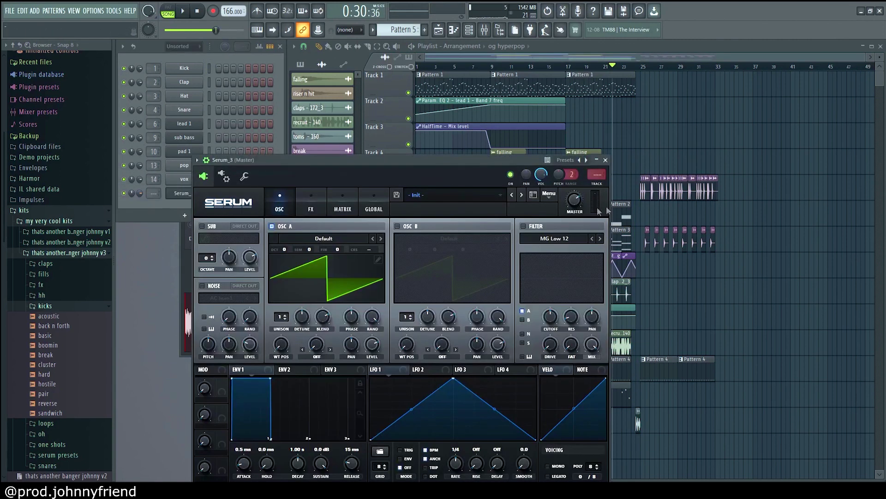
left_click(746, 298)
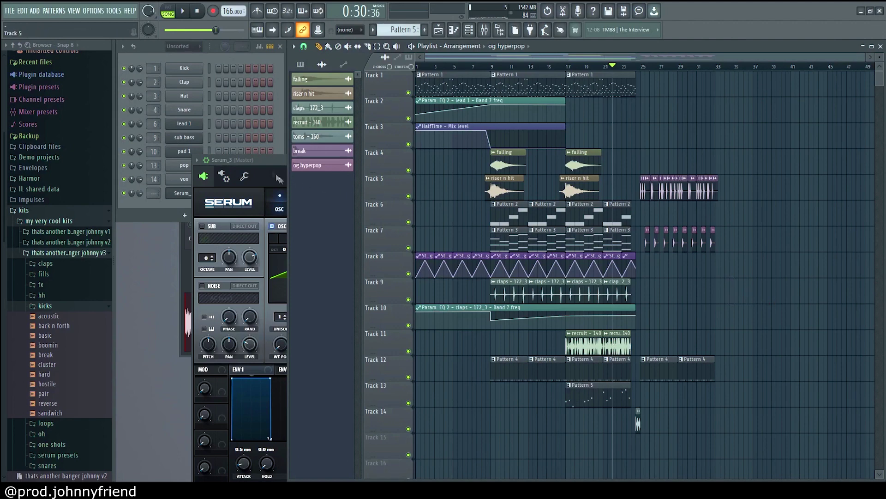
key("alt+c")
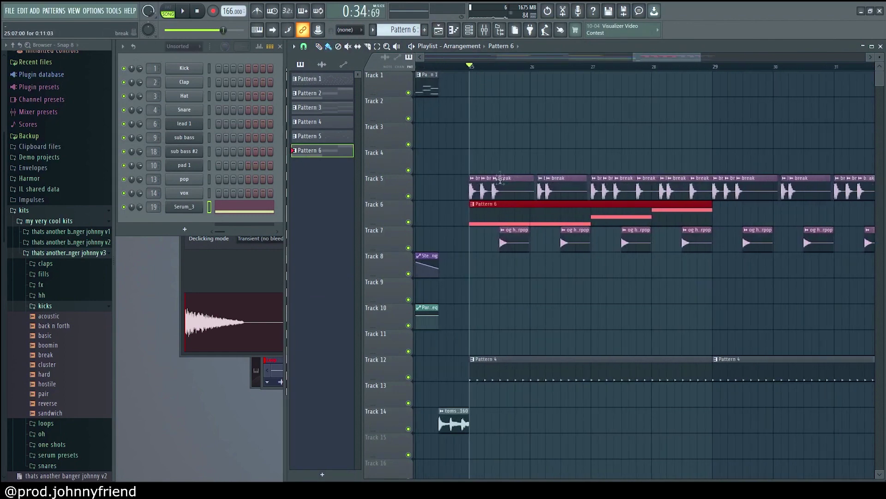
- Load the bass 1 preset into the new Serum channel and raise all its Pattern 6 notes by an octave
double_click(498, 207)
key("space")
key("space")
key("ctrl+a")
key("space")
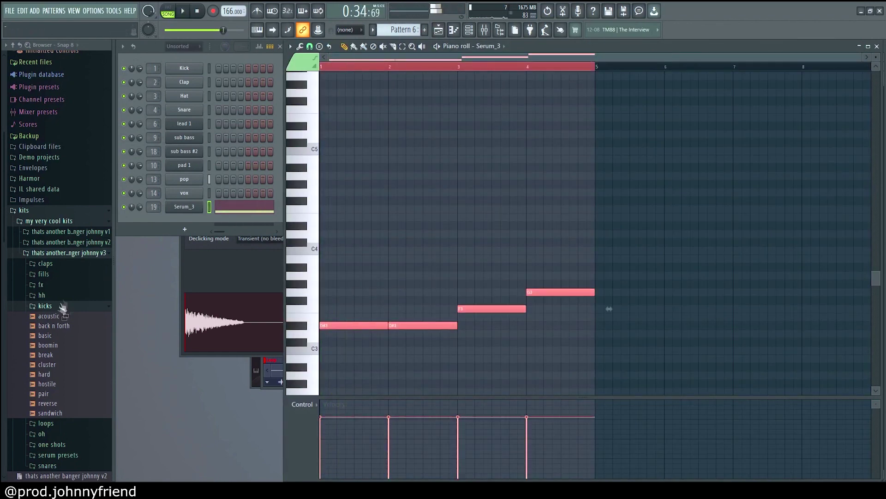
left_click(62, 306)
scroll(65, 273, "down", 3)
left_click(63, 225)
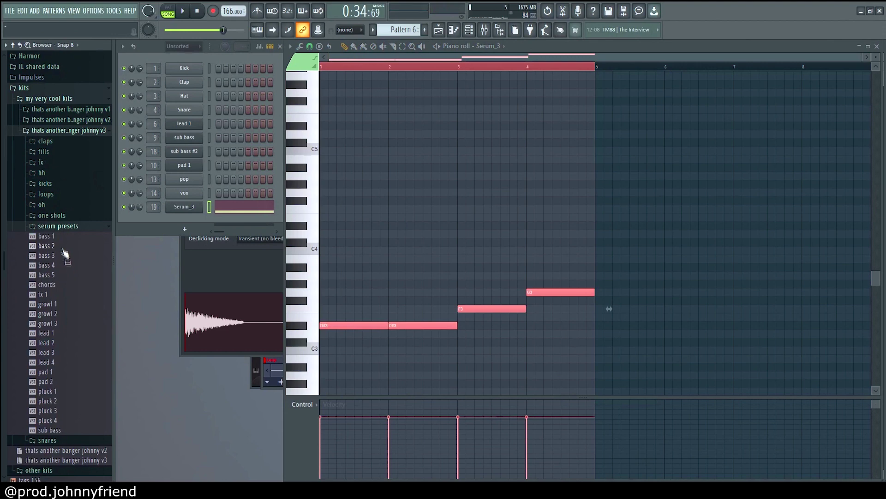
key("ctrl+Up")
key("space")
- Shorten the D#4 and F4 bass notes to half a bar and start the second D#4 and the G4 one beat later
left_click(398, 158)
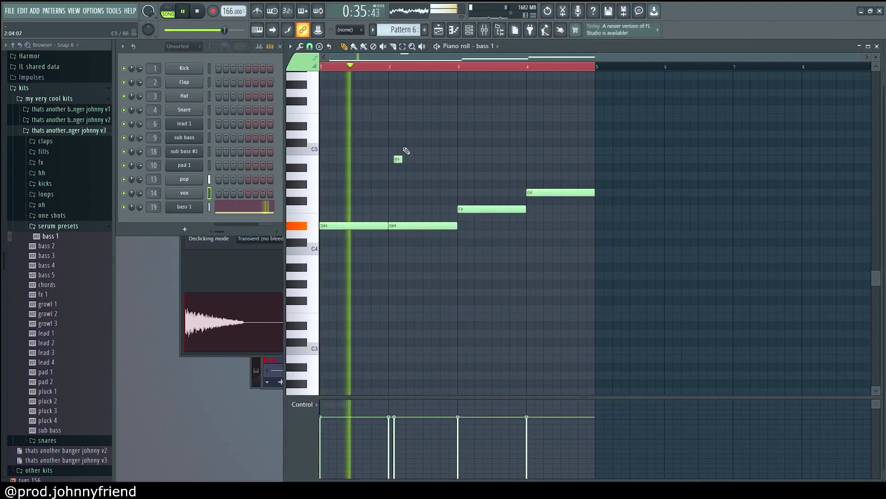
right_click(374, 256)
left_click_drag(419, 227, 435, 226)
scroll(435, 239, "up", 2)
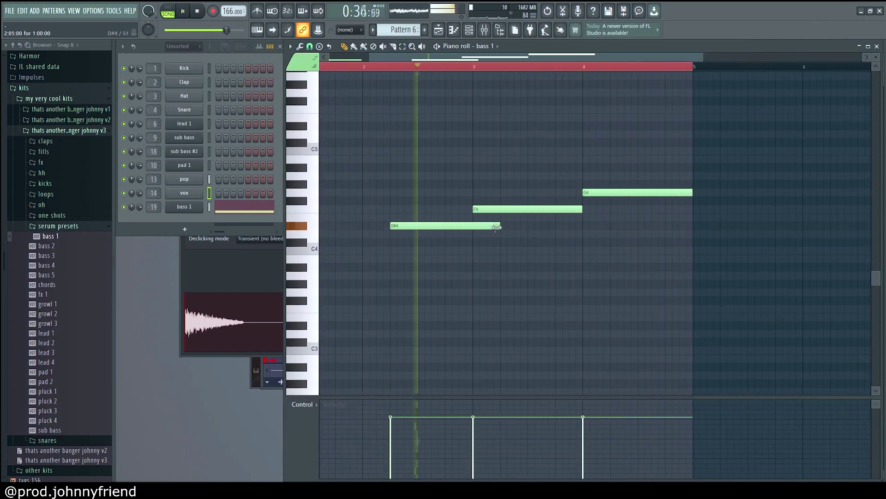
scroll(543, 220, "up", 1)
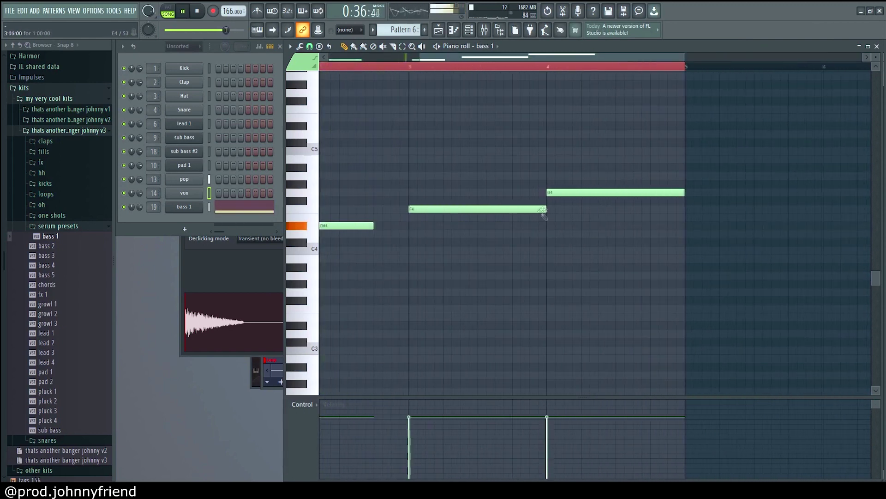
left_click_drag(527, 210, 476, 210)
left_click_drag(647, 193, 681, 192)
key("space")
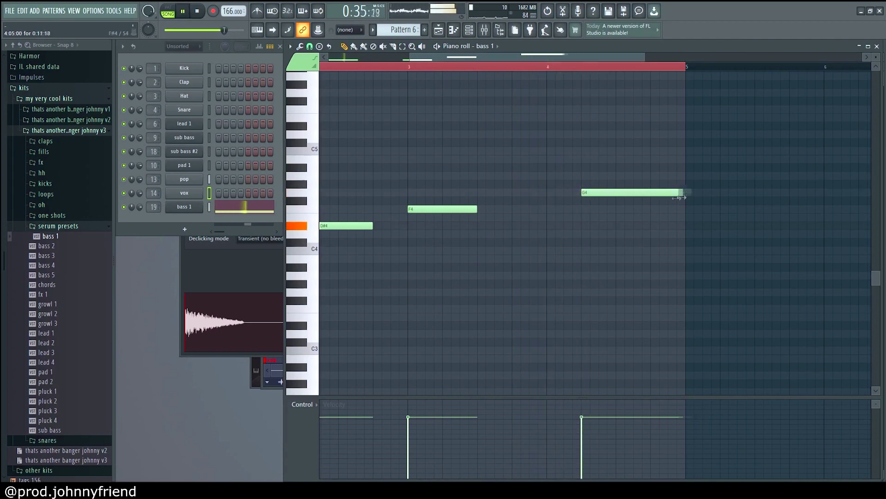
- Switch the Serum bass to the bass 5 preset and add a low-frequency band in FabFilter Pro-Q 3 on its mixer track
left_click_drag(49, 274, 127, 246)
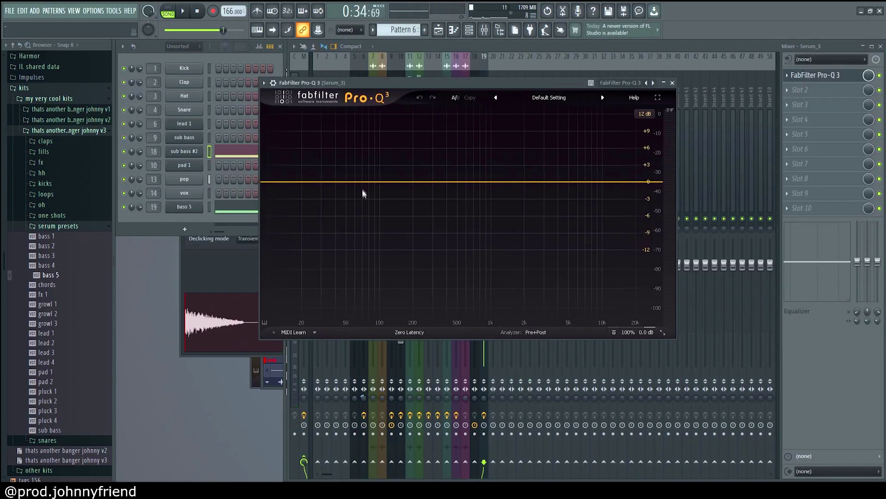
double_click(382, 195)
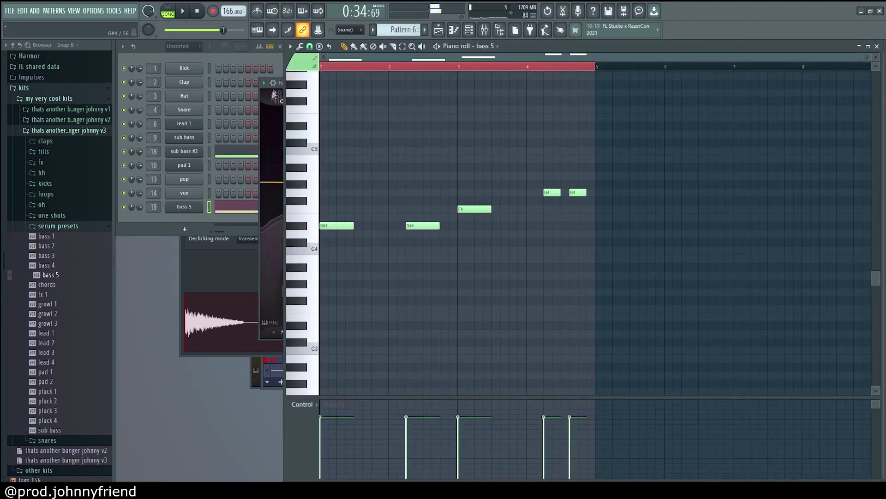
- Change the Serum bass's low Pro-Q 3 band to Low Cut, position it, and add a high-frequency boost
left_click(274, 94)
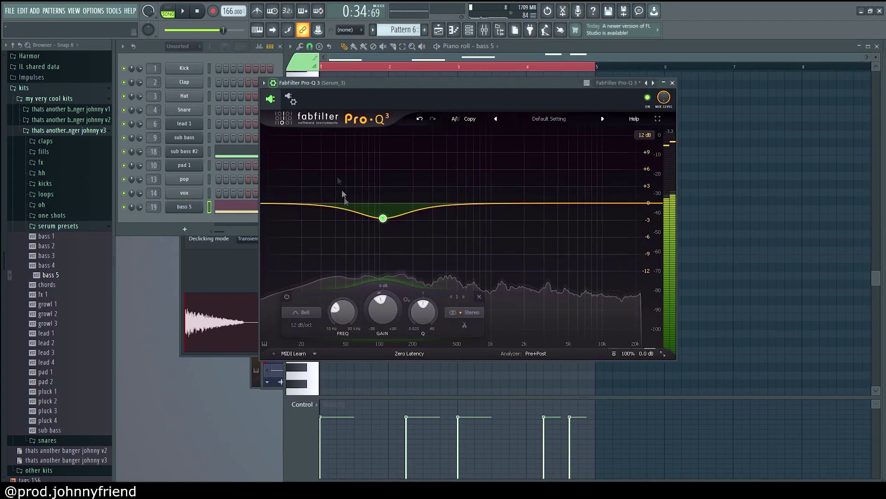
left_click_drag(383, 208, 362, 205)
left_click(301, 312)
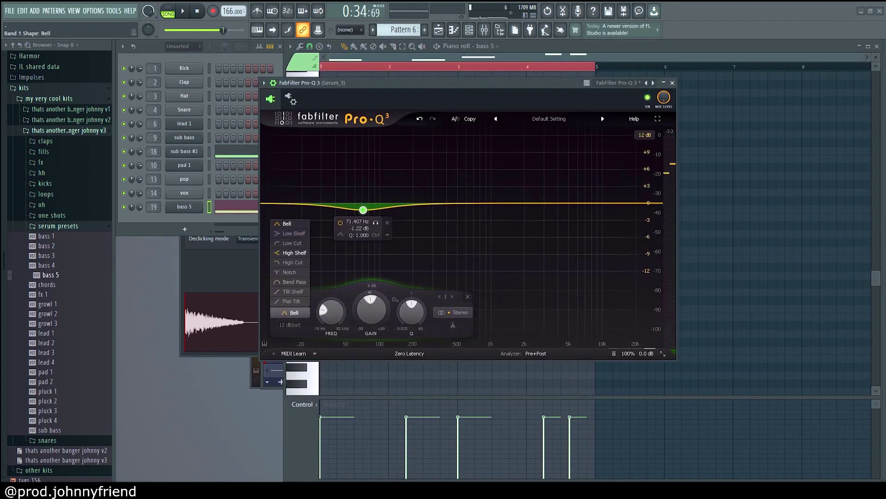
left_click(296, 242)
key("space")
left_click_drag(363, 203, 406, 222)
left_click_drag(577, 203, 602, 155)
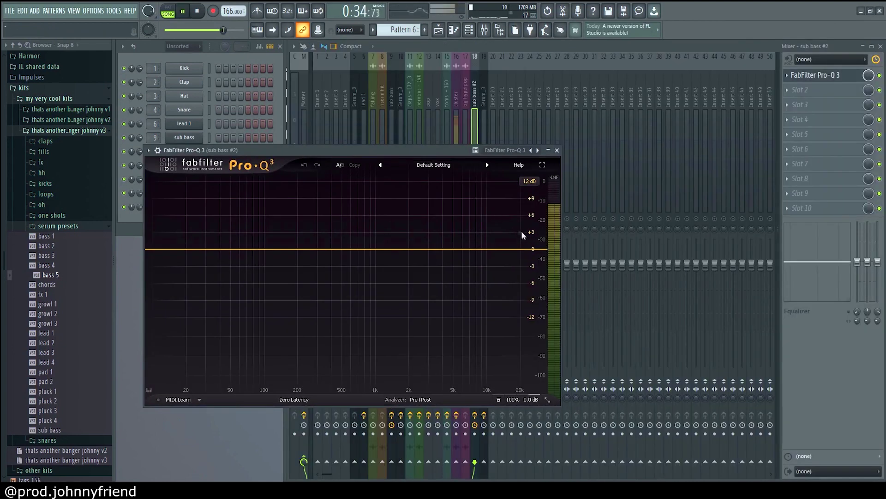
- In Pro-Q 3 on the sub bass #2 mixer track, add a 12 dB/oct High Cut band and pull it down to the low mids
left_click_drag(510, 249, 472, 277)
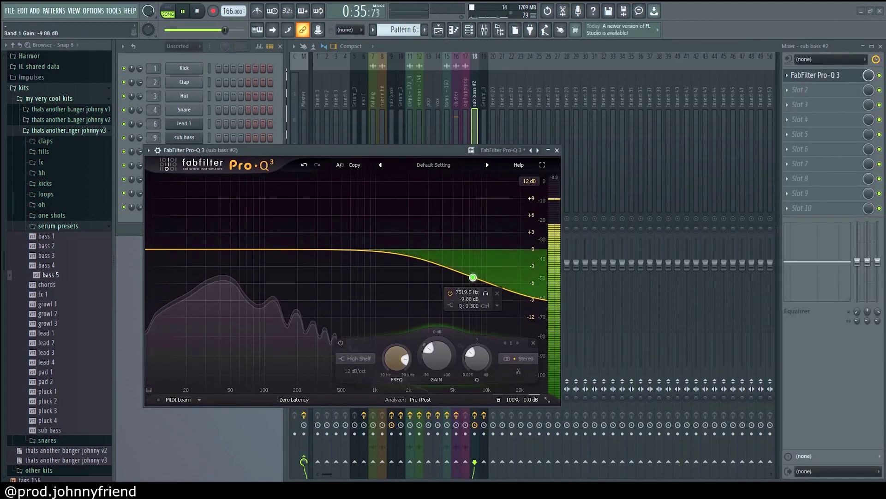
left_click(355, 359)
left_click(358, 308)
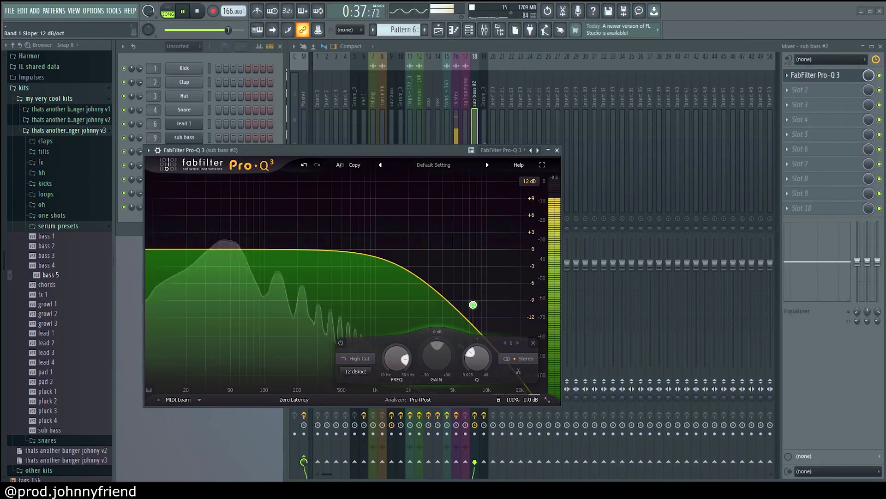
left_click_drag(472, 305, 322, 308)
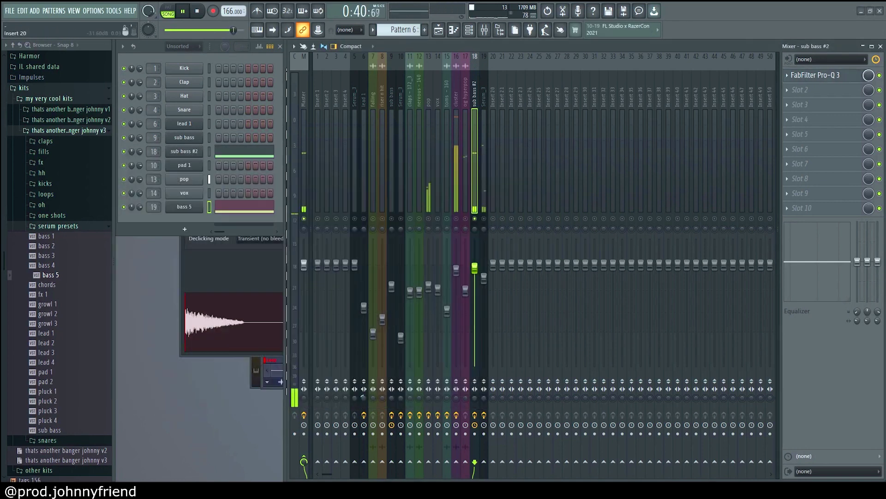
- Load the chords preset in a new Serum channel and copy pad 1's Pattern 3 chord notes into it in Pattern 6
key("F5")
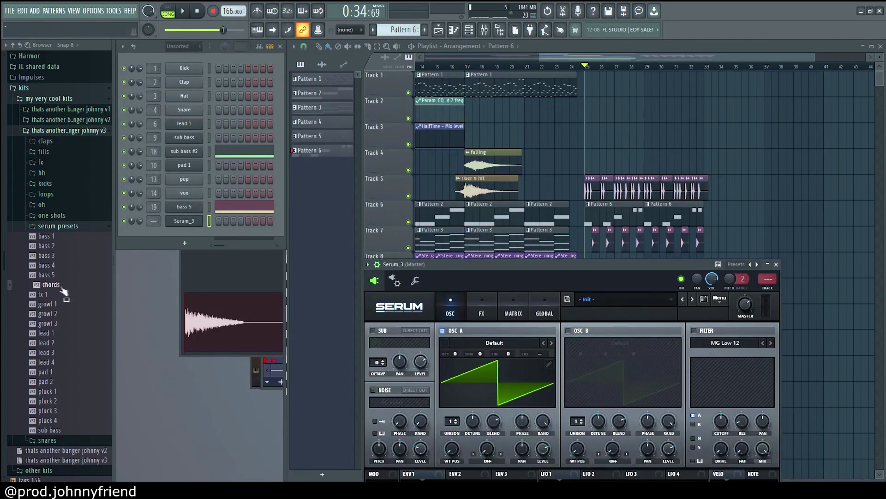
left_click_drag(189, 223, 189, 221)
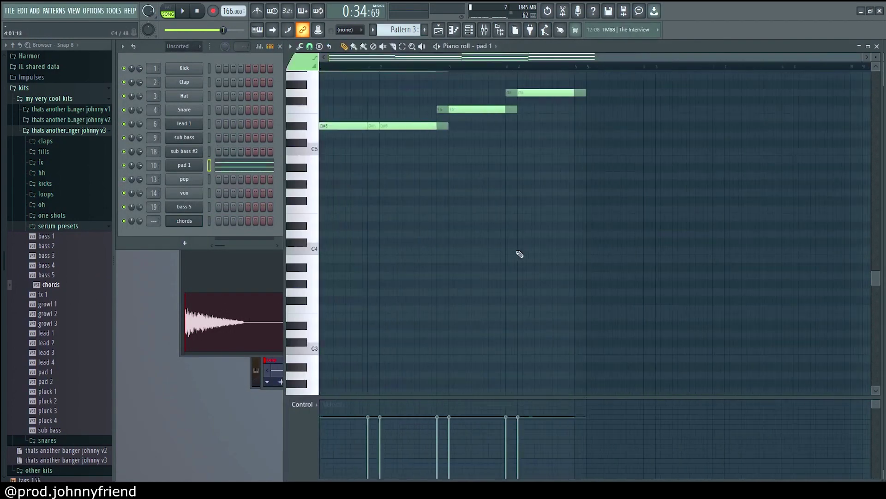
key("F5")
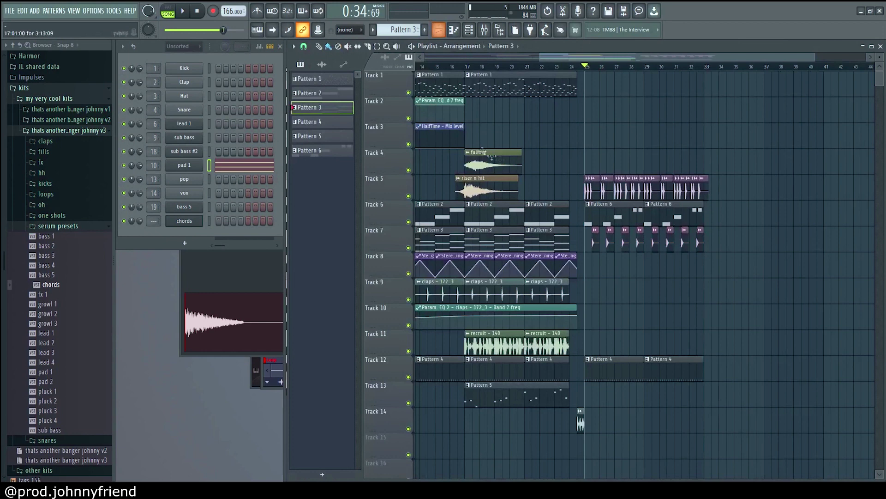
key("F7")
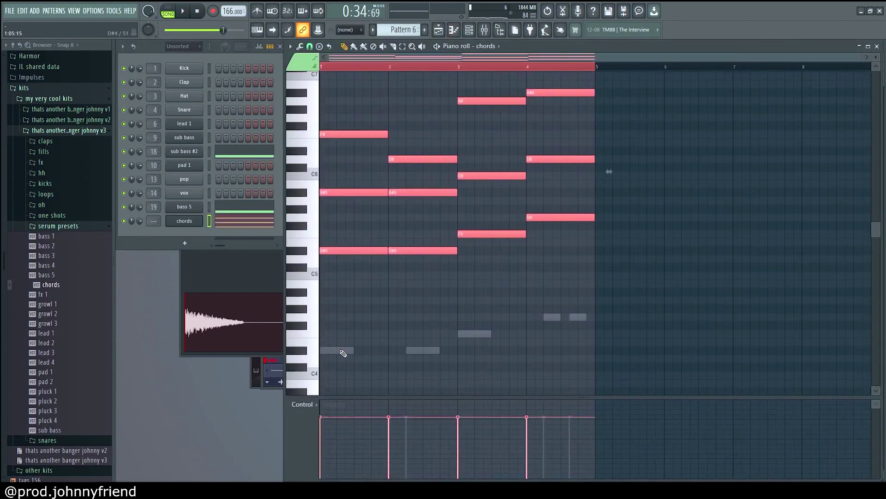
key("ctrl+d")
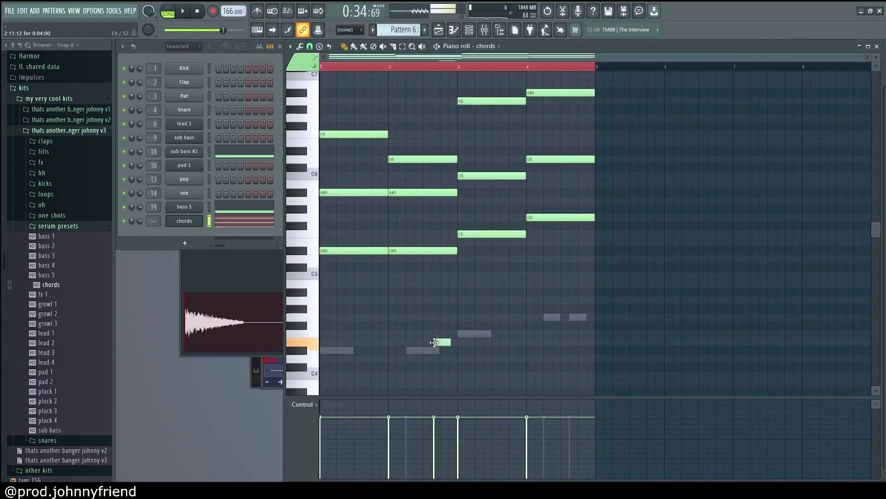
- Retime and shorten the Pattern 6 chord notes to follow the rhythm of the bass
scroll(353, 280, "up", 3)
key("ctrl+a")
scroll(369, 300, "up", 2)
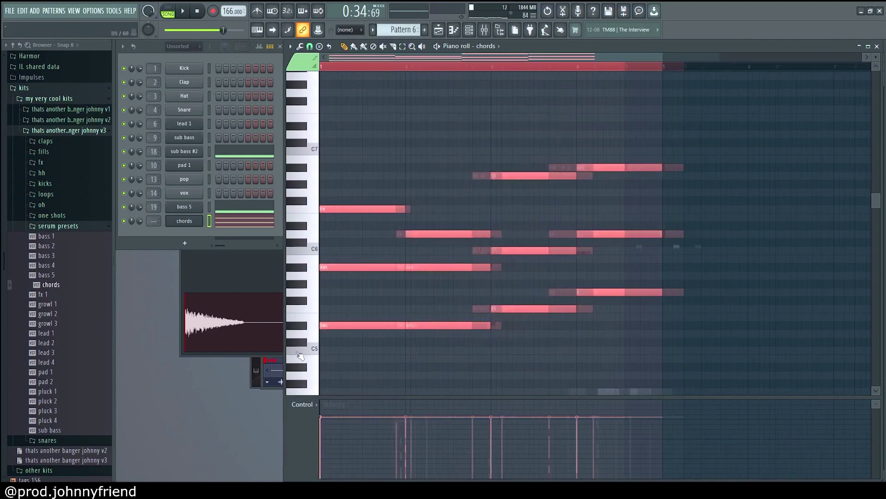
left_click_drag(426, 325, 391, 330)
- Route the chords to mixer track 20 and process them with FabFilter Pro-Q 3 and Fruity Fast Dist
key("F9")
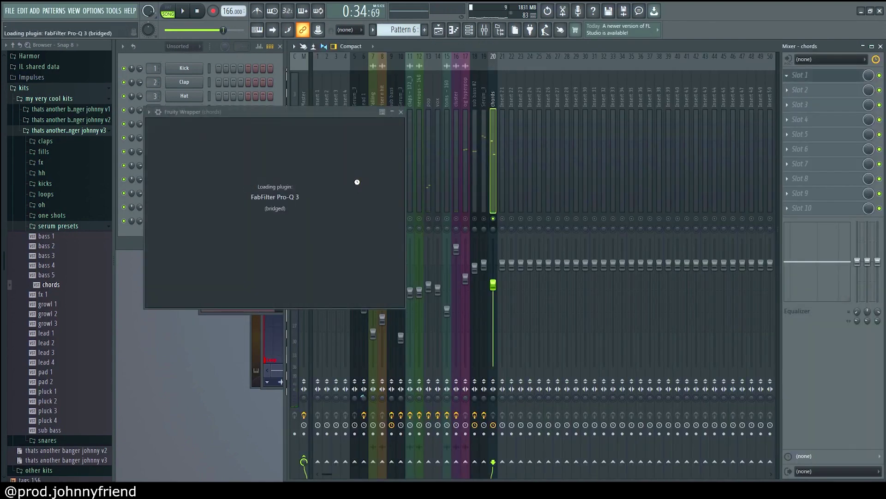
key("space")
left_click_drag(599, 219, 644, 242)
key("space")
left_click(731, 119)
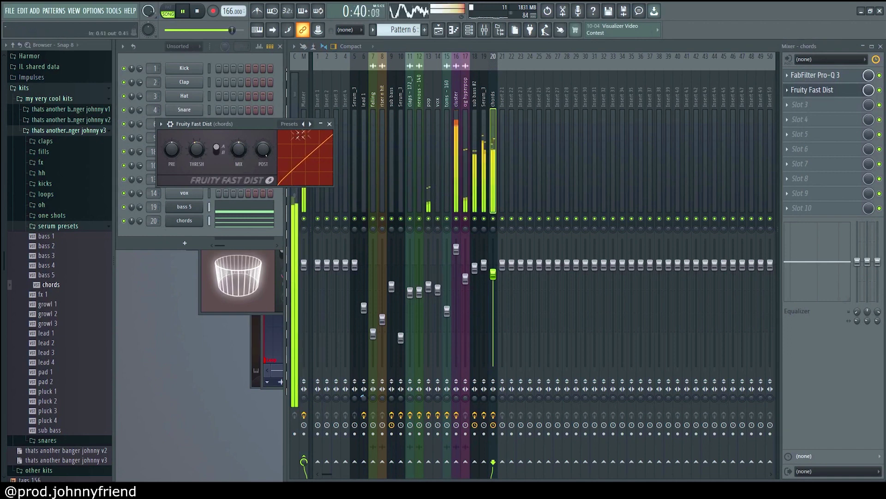
left_click(329, 124)
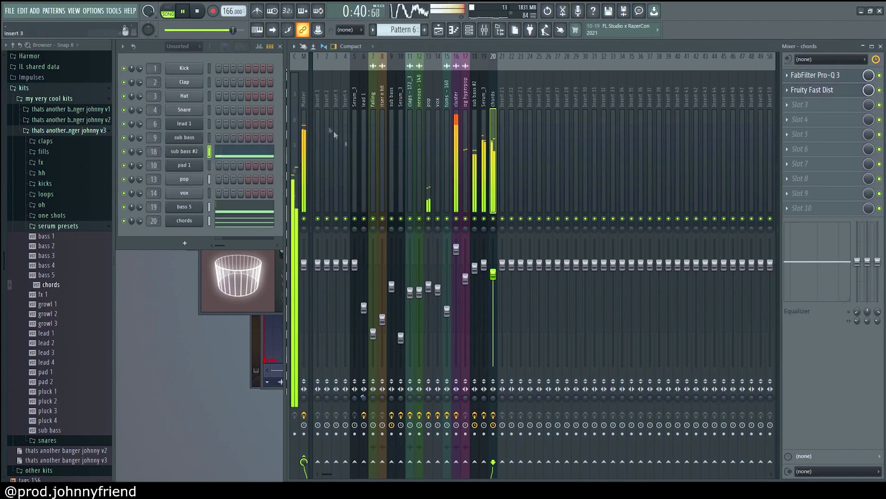
- Rebalance the cluster, Serum bass and chords mixer levels and readjust the Serum bass's Pro-Q 3 curve
left_click(457, 250)
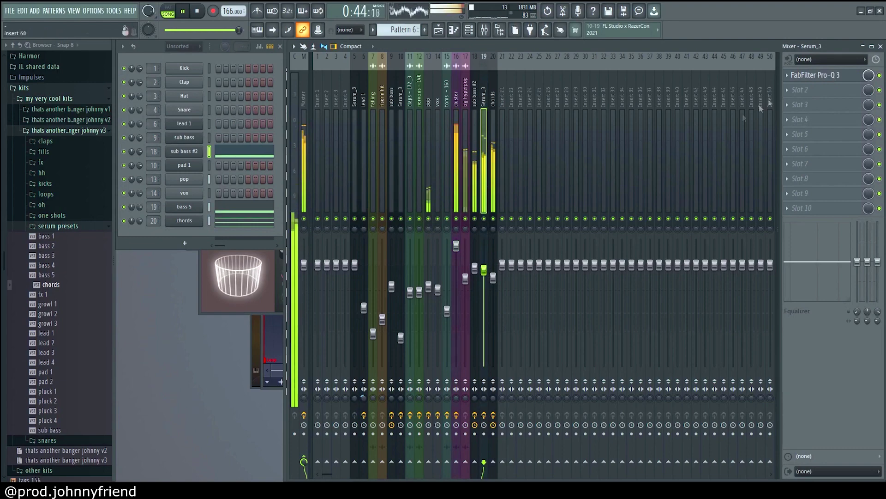
left_click(816, 76)
left_click_drag(407, 222, 401, 234)
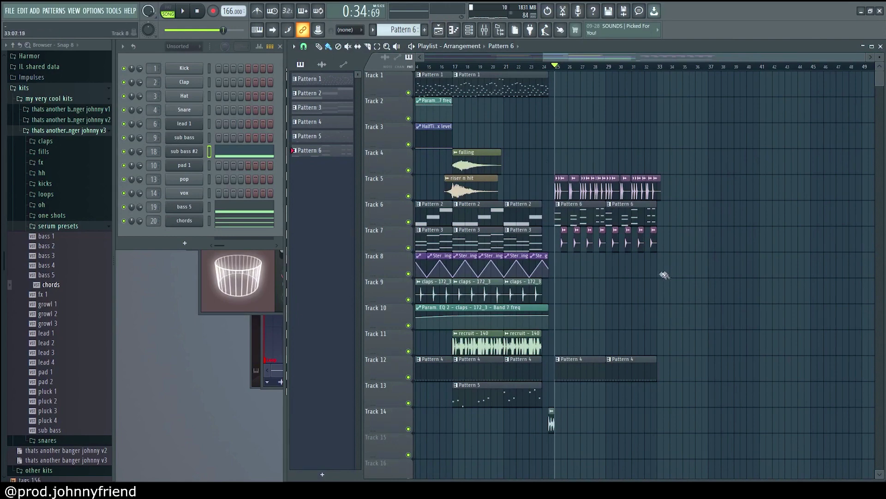
- Place the Pattern 1 lead clip on Track 1 at bar 25 and audition it with the drop
scroll(692, 321, "down", 5)
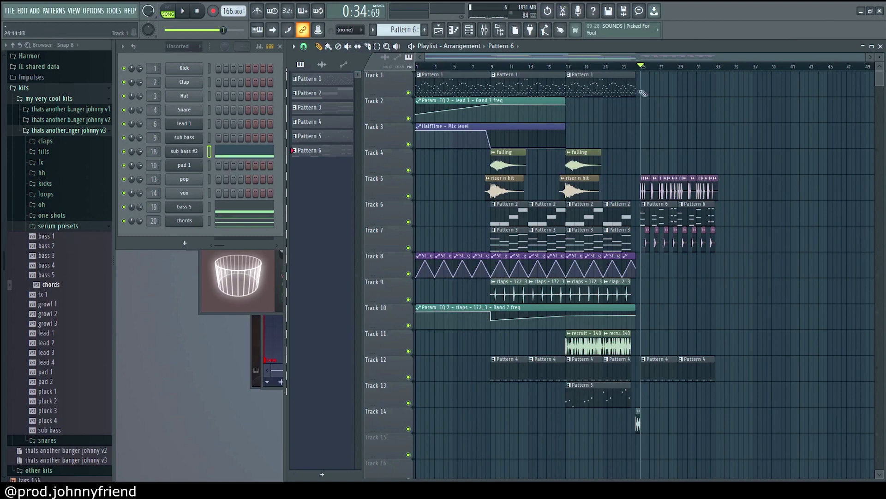
key("space")
scroll(656, 115, "up", 8)
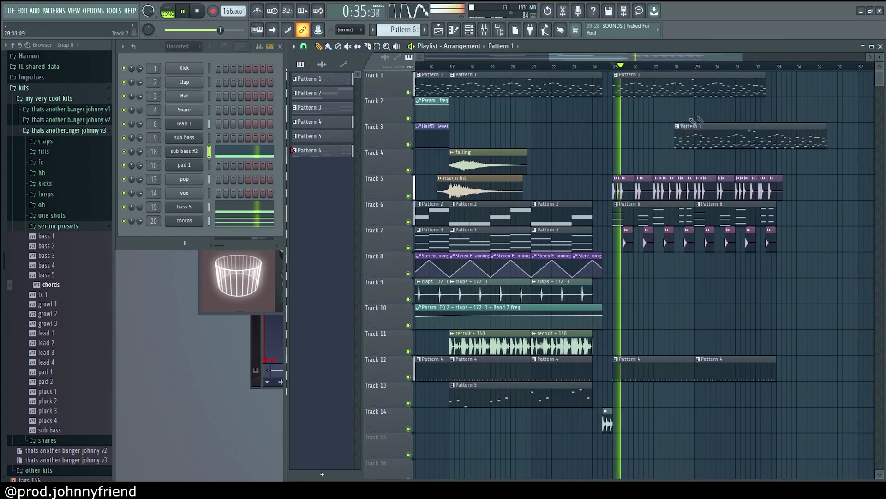
scroll(692, 120, "down", 6)
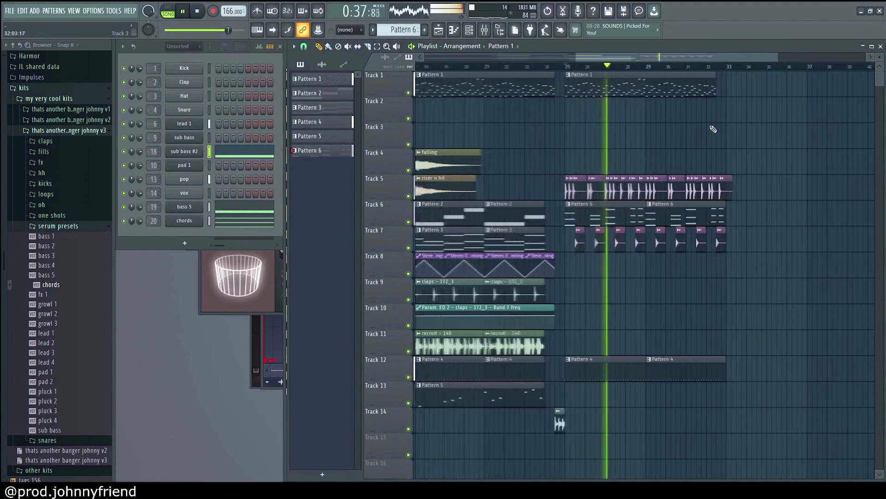
scroll(713, 127, "up", 4)
scroll(747, 88, "down", 2)
- Duplicate the drop's clips from bars 25–33 so that they repeat until bar 41
left_click_drag(747, 88, 754, 241)
left_click(750, 189)
right_click(757, 190)
scroll(798, 215, "down", 3)
scroll(797, 215, "up", 5)
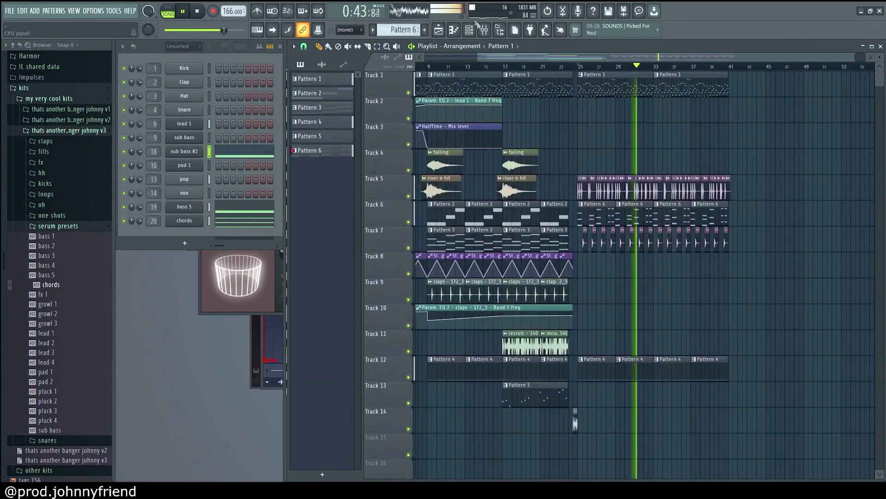
- Add Fruity Balance to the lead 1 mixer track and create an automation clip for its volume on Track 15
left_click(483, 28)
left_click(364, 153)
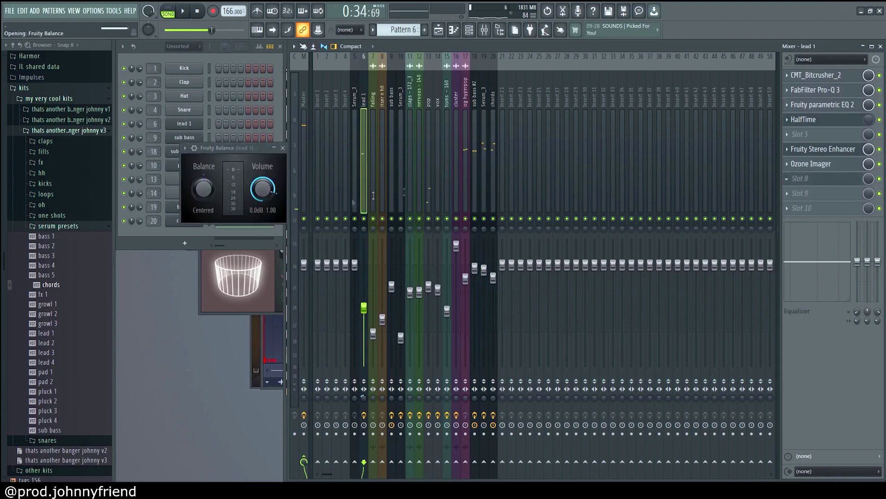
key("F5")
scroll(660, 157, "down", 3)
scroll(660, 157, "up", 5, "ctrl")
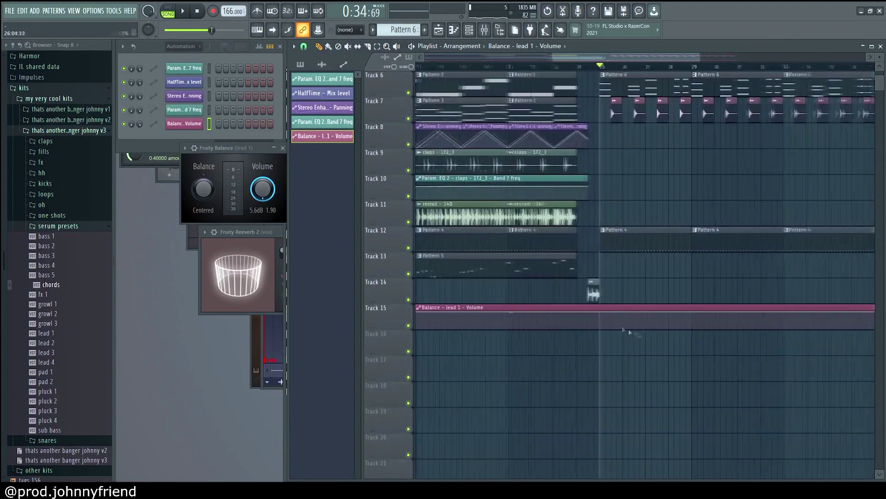
- Repeat the four-bar lead volume automation with its cuts and ramps from bar 25 to bar 41, removing the excess copy
key("ctrl+b")
key("ctrl+b")
key("ctrl+b")
key("ctrl+b")
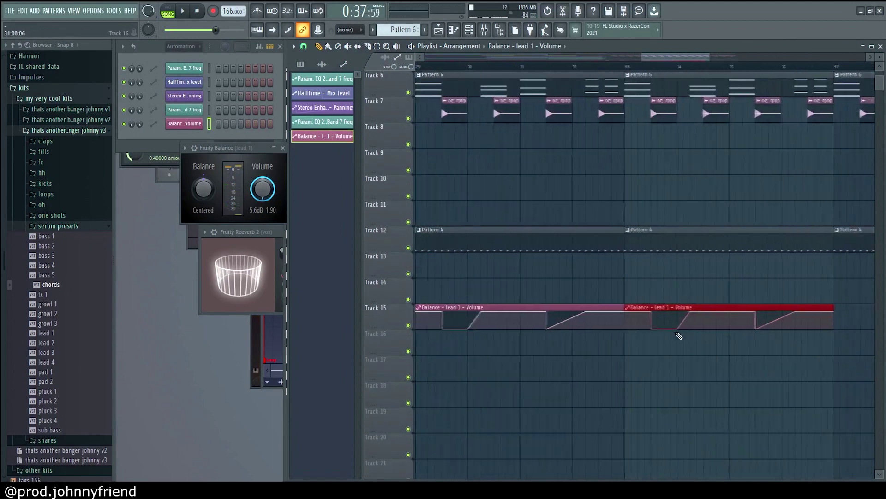
key("Delete")
scroll(799, 382, "down", 3, "ctrl")
key("space")
- Extend the lead 1 EQ Band 7 frequency automation clip on Track 2 into the drop
left_click(485, 30)
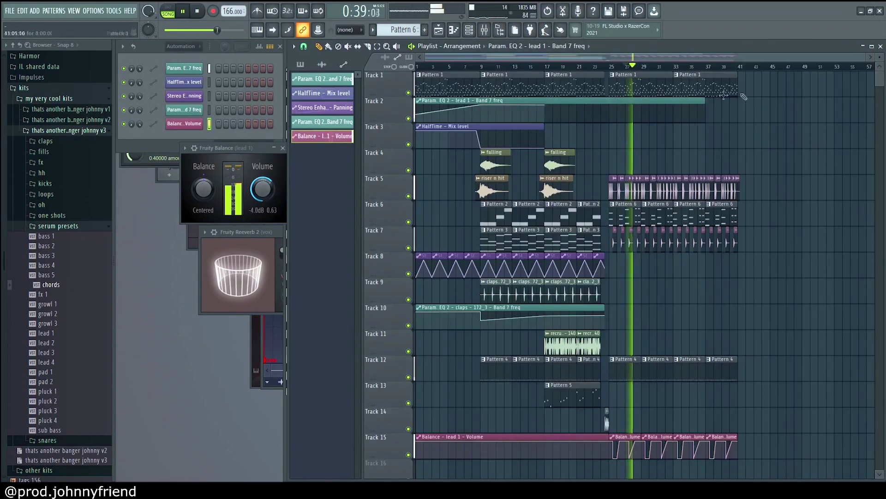
scroll(616, 113, "up", 3, "ctrl")
key("space")
left_click(619, 67)
key("space")
scroll(662, 132, "up", 6, "ctrl")
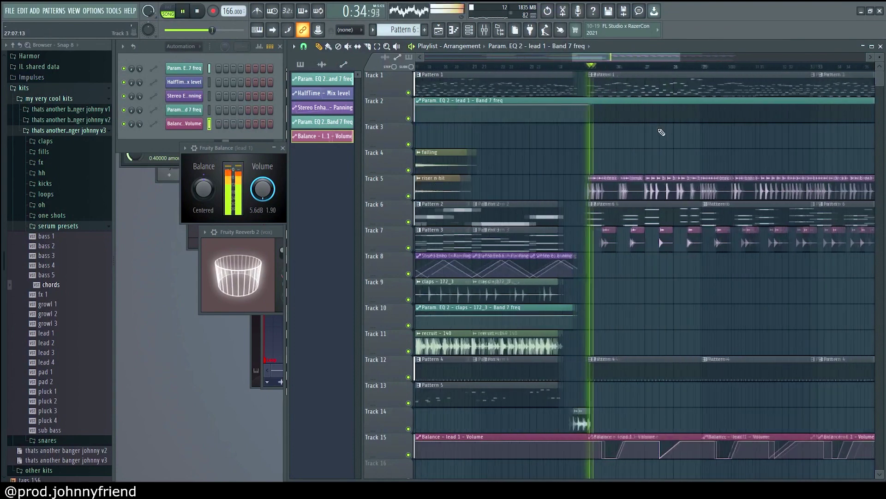
key("space")
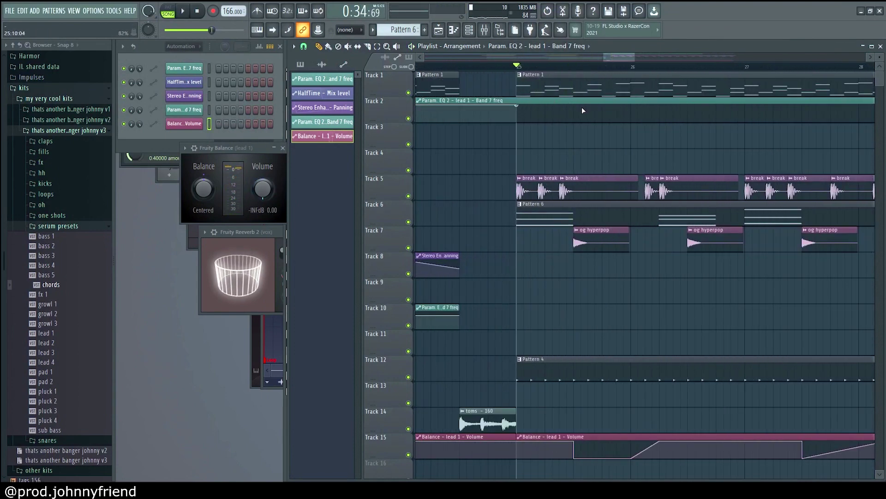
- Shape the lead 1 EQ frequency automation with dips matching the volume automation and repeat it every four bars until bar 41
right_click(574, 105)
key("space")
right_click(574, 121)
right_click(631, 106)
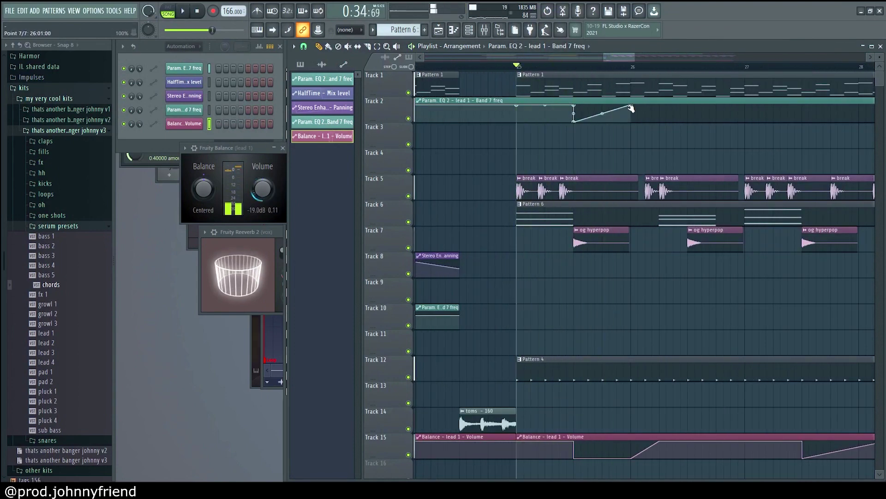
right_click(659, 106)
key("space")
key("space")
left_click_drag(630, 105, 632, 123)
key("space")
key("space")
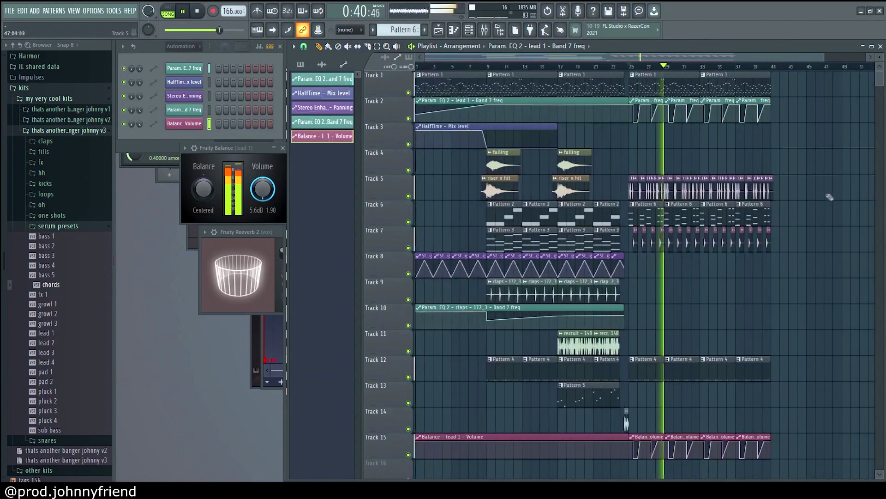
- Copy the falling sample to bar 25 on Track 4 and play the drop
scroll(830, 197, "down", 1)
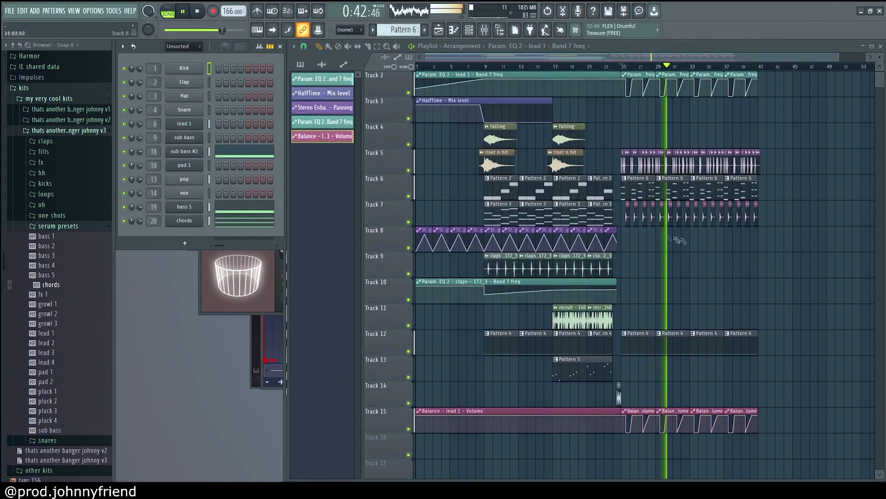
scroll(743, 262, "up", 1)
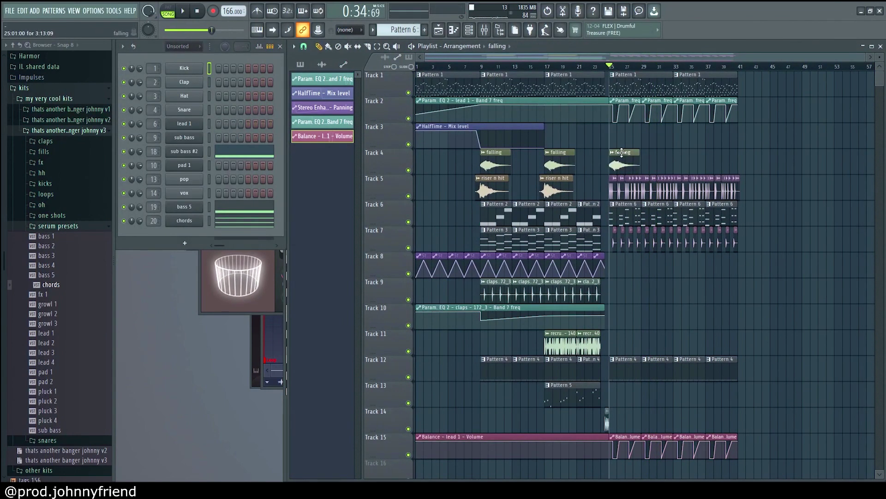
scroll(746, 292, "down", 2)
key("space")
- Add the burn sample from the kit's fx folder to Track 16 at bar 17 and open its channel settings
left_click(65, 227)
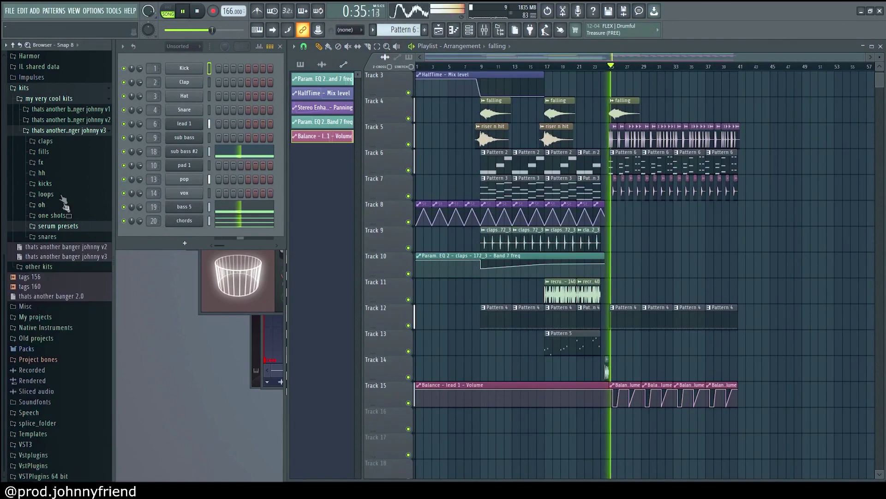
left_click(50, 162)
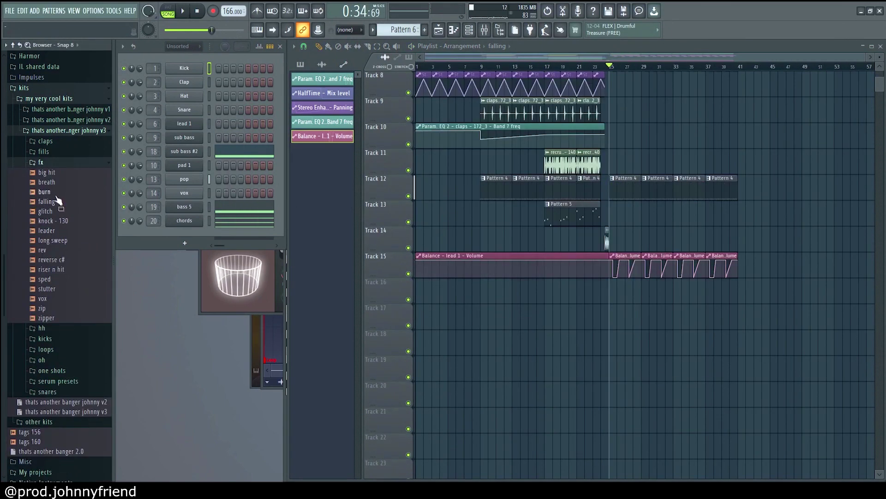
left_click_drag(549, 298, 549, 298)
scroll(572, 319, "up", 3)
double_click(570, 292)
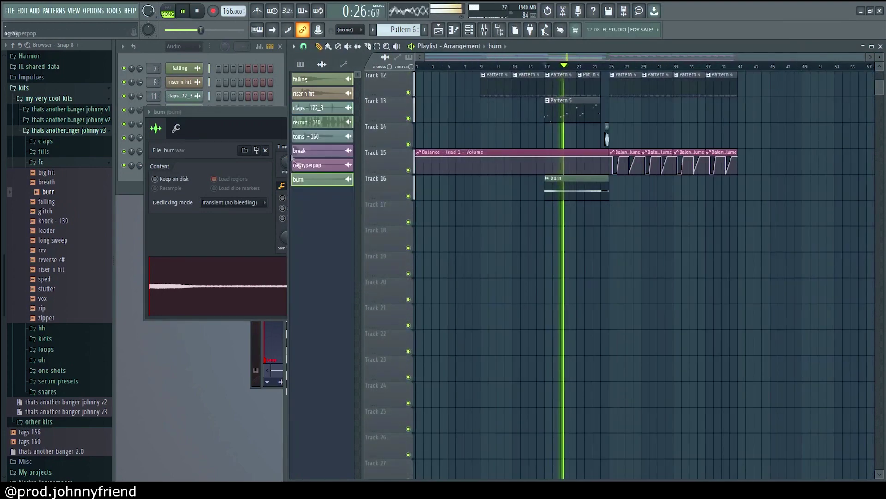
left_click(269, 121)
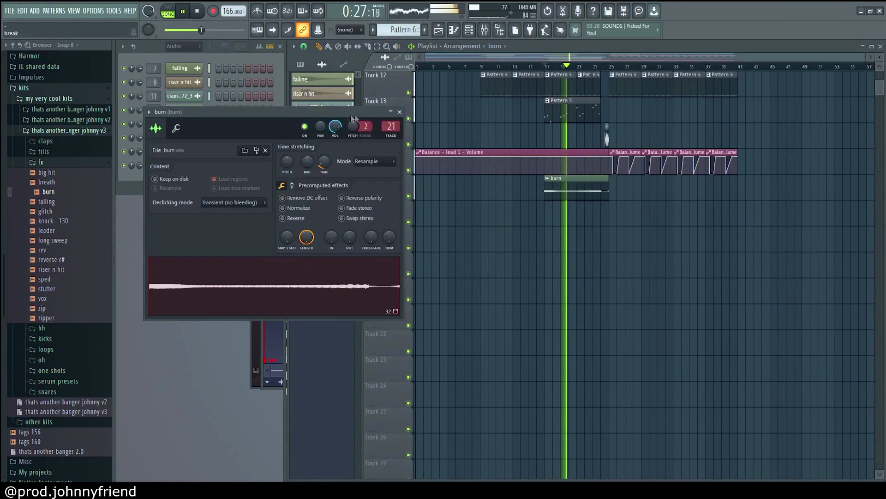
- Lower the burn sample's mixer volume and copy Pattern 5 to bar 33 on Track 13
left_click(401, 112)
scroll(480, 231, "up", 5)
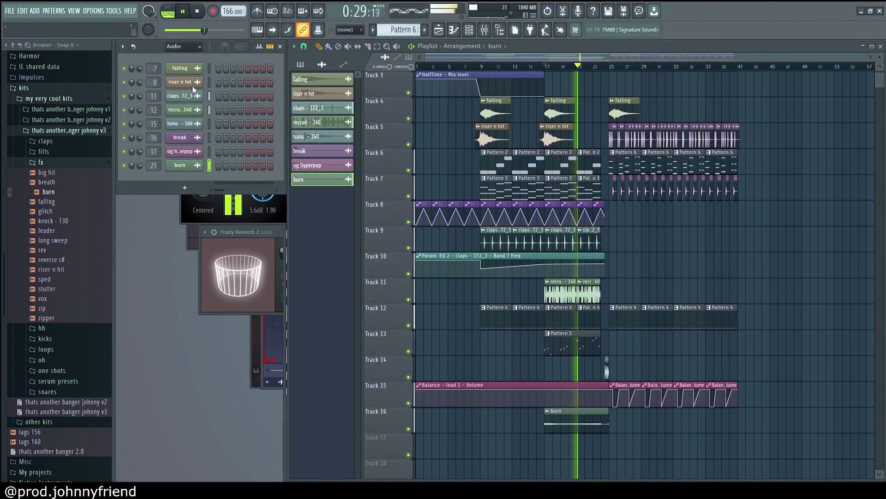
left_click(192, 85)
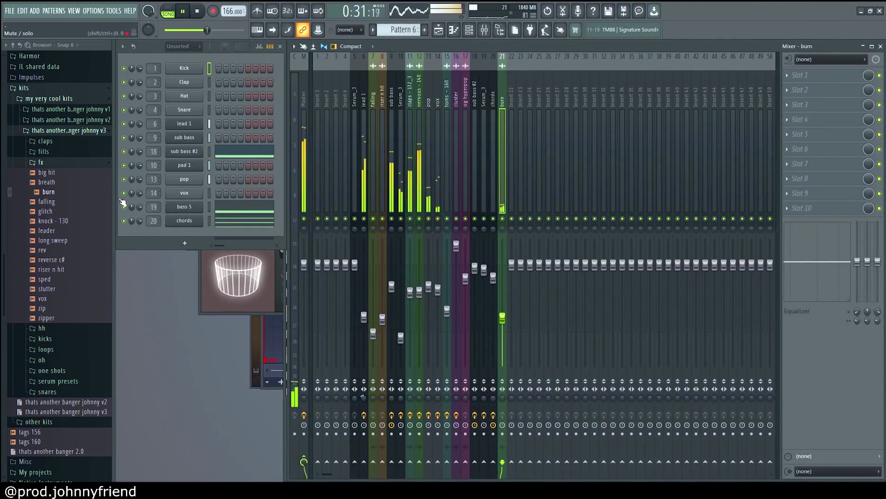
left_click(40, 162)
left_click(438, 30)
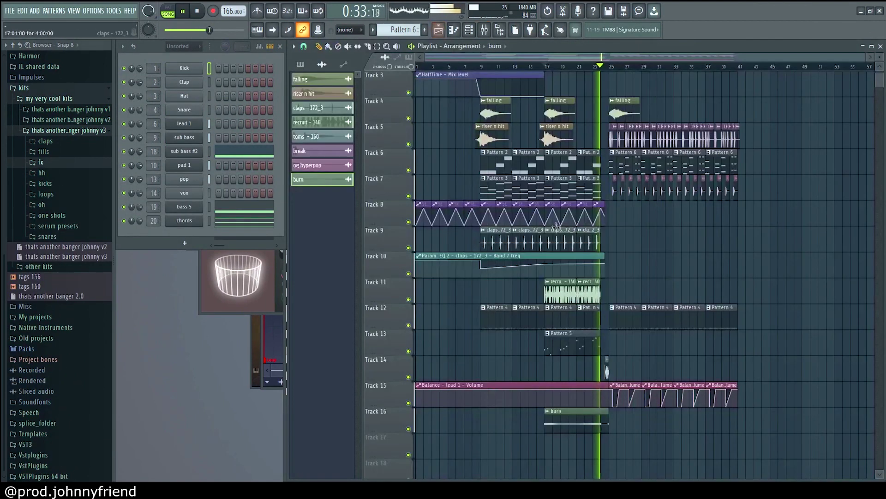
scroll(706, 329, "down", 2)
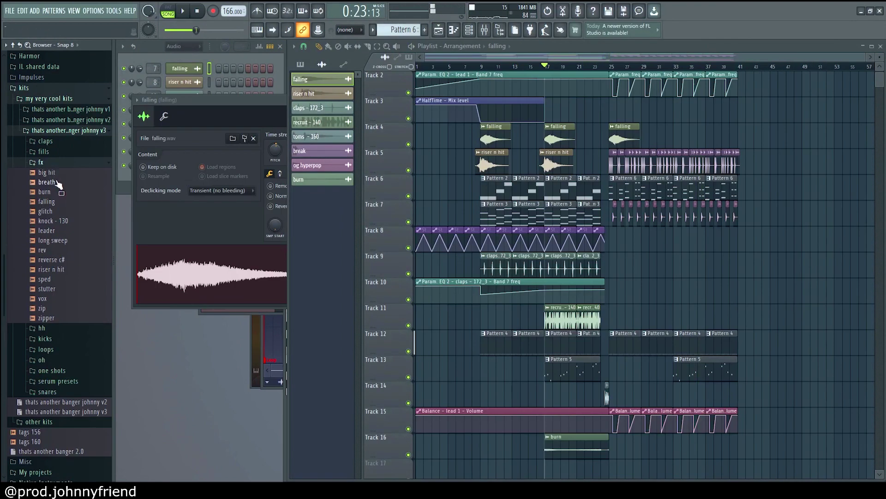
- Add the big hit sample from the kit's fx folder to Track 9 at bars 25 and 33 and play it
left_click_drag(48, 173, 610, 265)
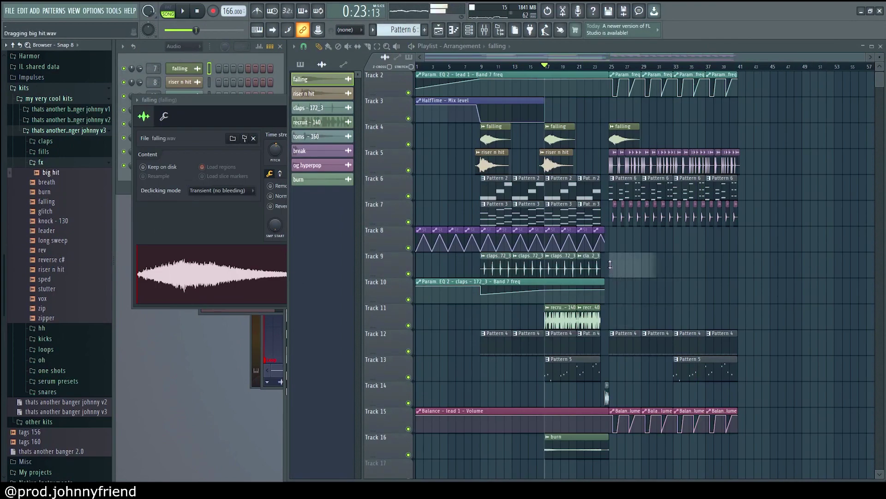
scroll(644, 265, "up", 2)
left_click(723, 269)
key("space")
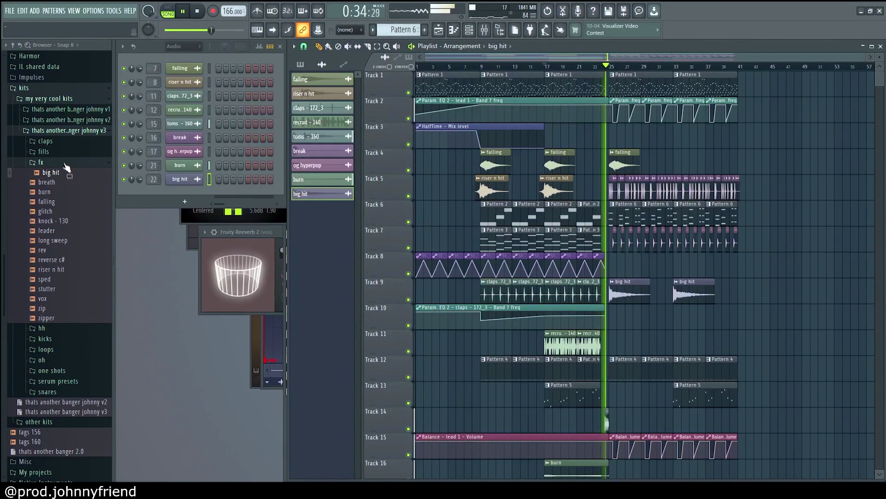
left_click(41, 162)
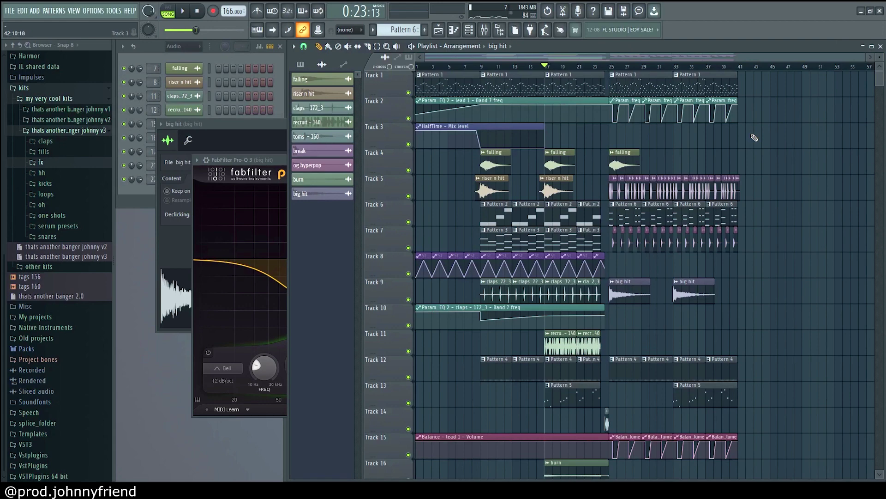
- Duplicate all clips of the bar 1–41 arrangement so the copy starts at bar 41, with another big hit on Track 9 there
left_click_drag(778, 73, 416, 475)
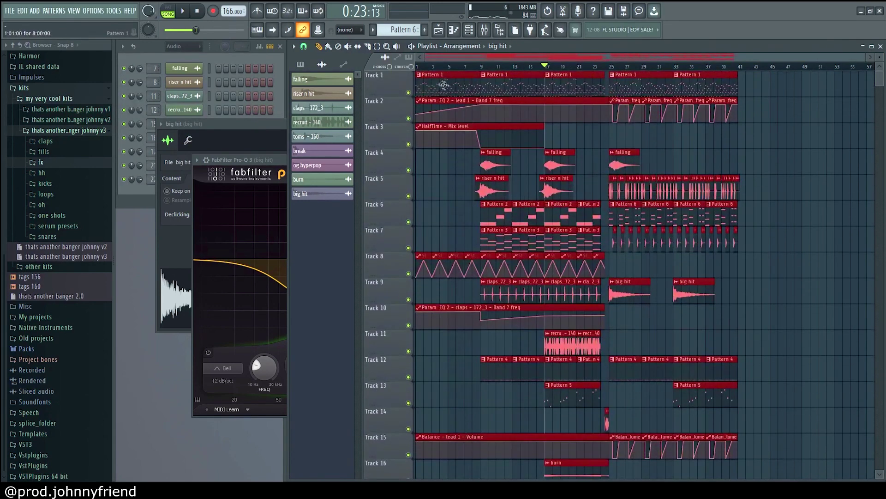
key("ctrl+b")
key("ctrl+b")
key("ctrl+b")
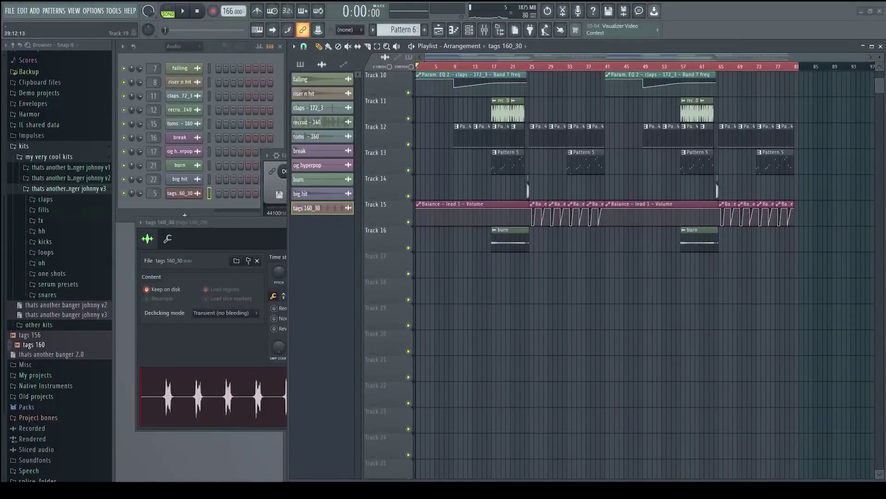
- Place the tags 160_30 sample on Track 17 starting at bar 1
scroll(604, 272, "up", 5)
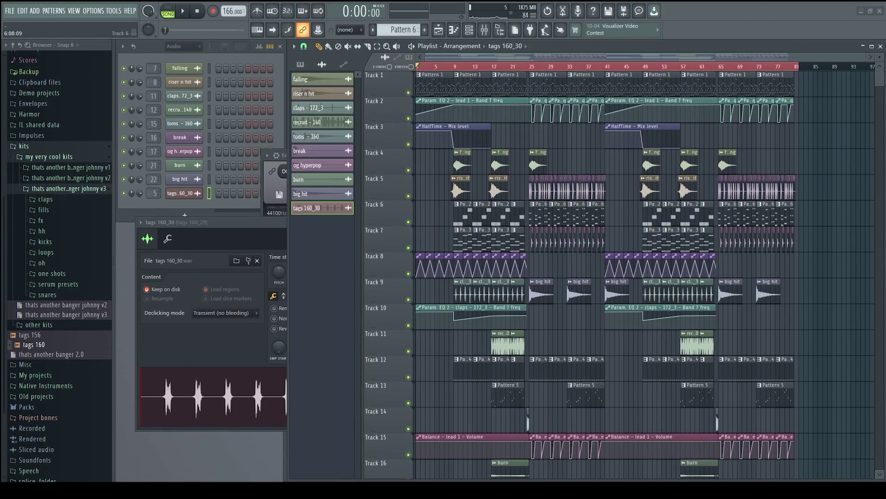
scroll(605, 272, "down", 4)
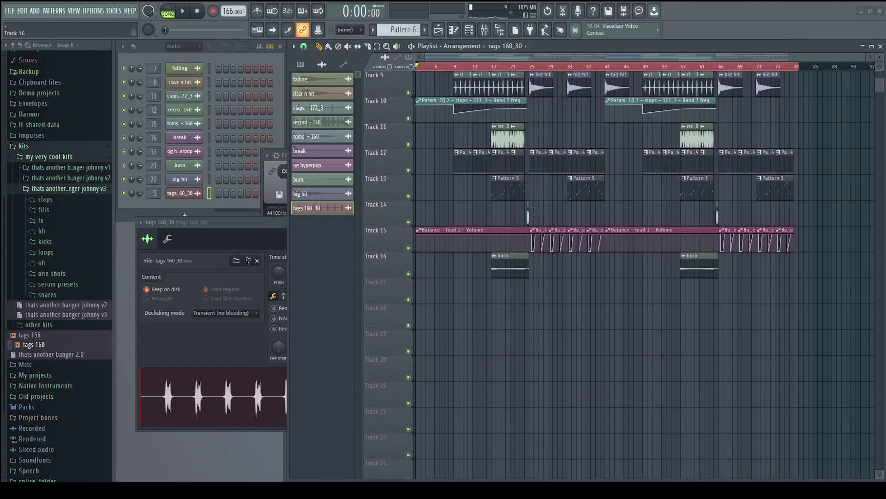
left_click(193, 196)
left_click(195, 201)
left_click_drag(271, 396, 403, 300)
scroll(403, 299, "up", 3)
scroll(490, 300, "up", 5)
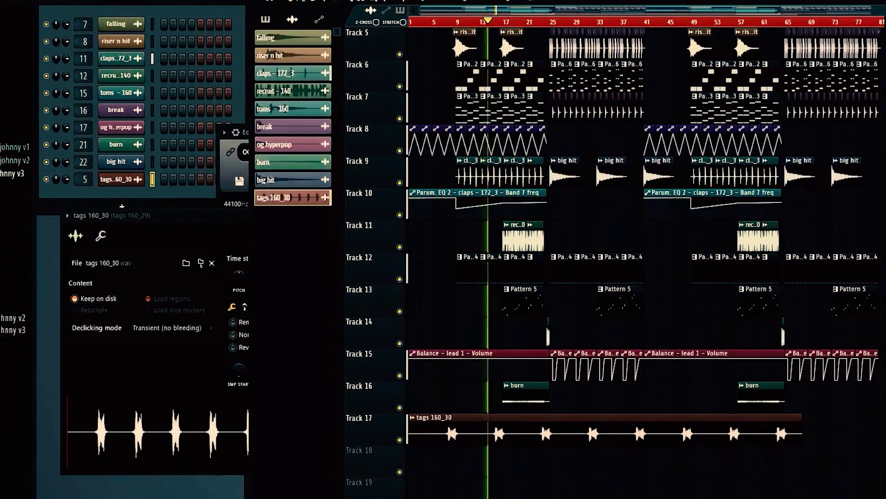
- Play the full arrangement while checking the mixer levels and review all playlist tracks
key("F9")
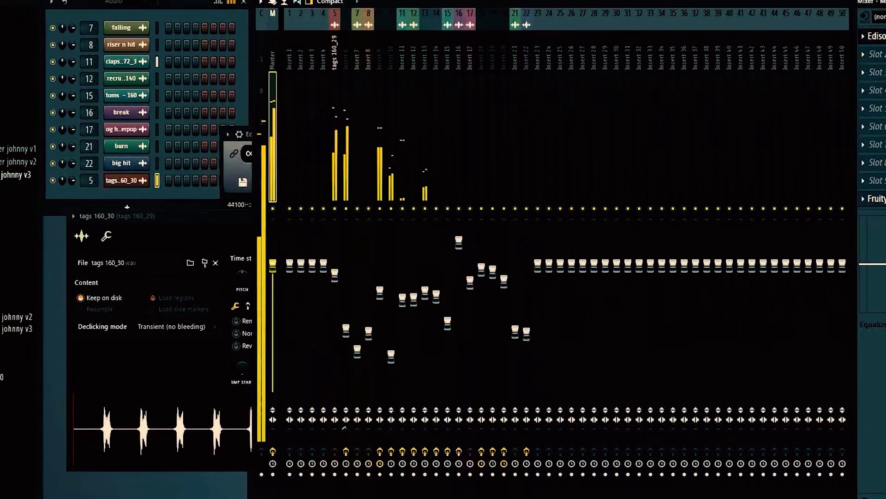
key("F5")
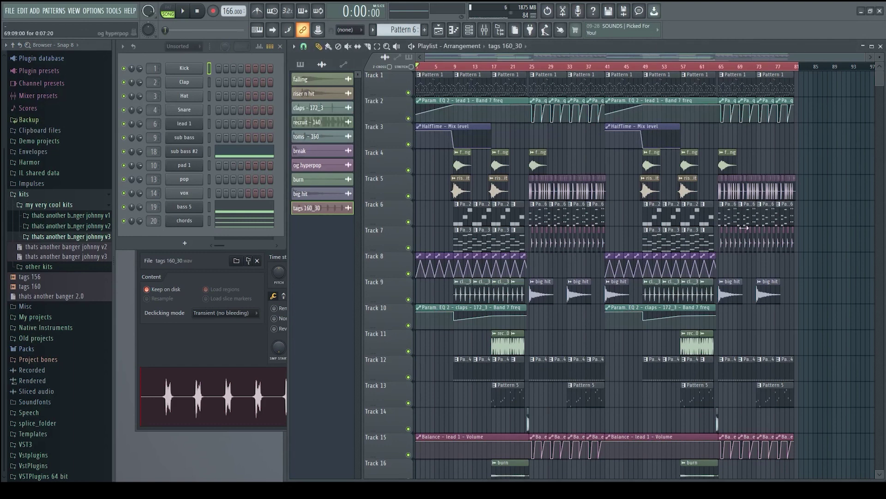
scroll(461, 205, "down", 4)
scroll(480, 212, "up", 4)
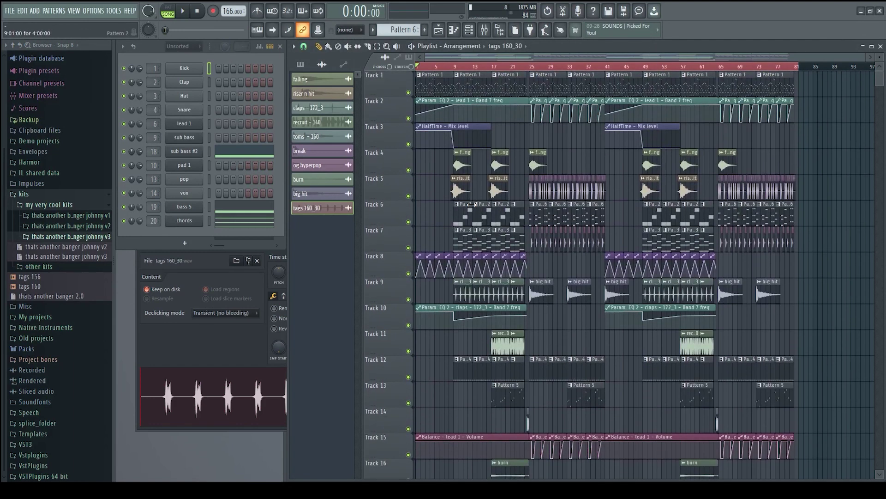